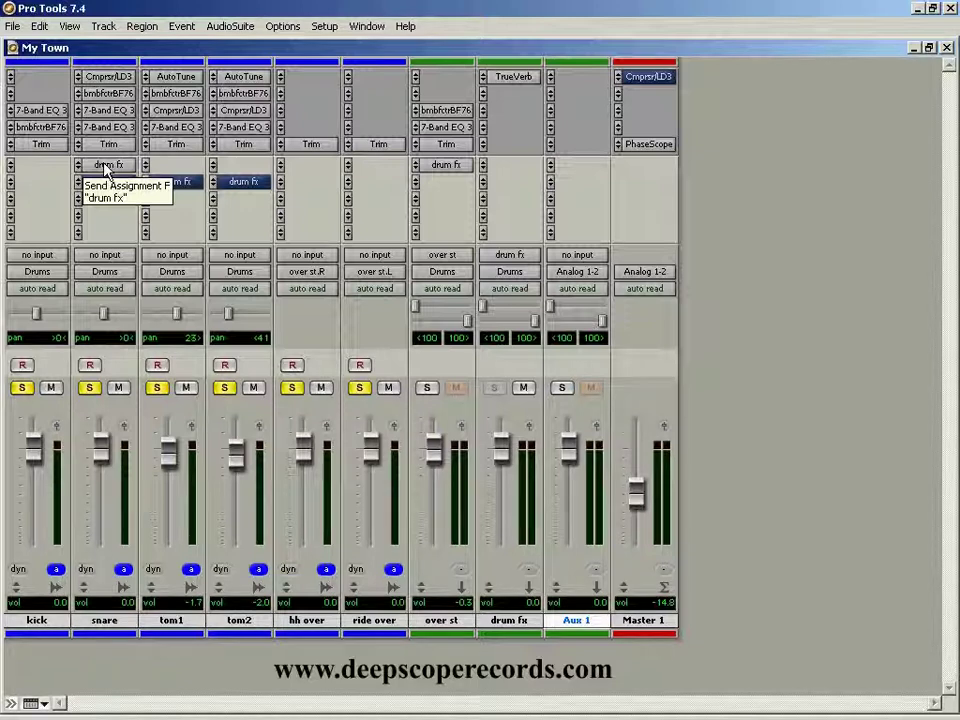
Set Aux 1's input to the drum fx (Stereo) bus and solo Aux 1
{"action": "left_click", "coordinate": [583, 256]}
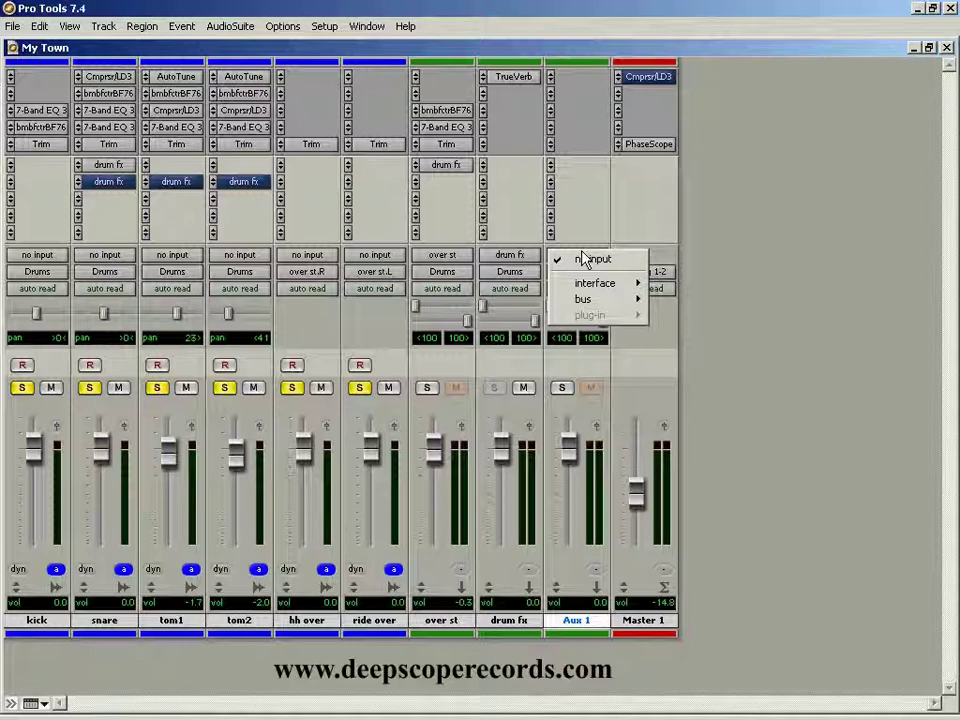
{"action": "mouse_move", "coordinate": [583, 299]}
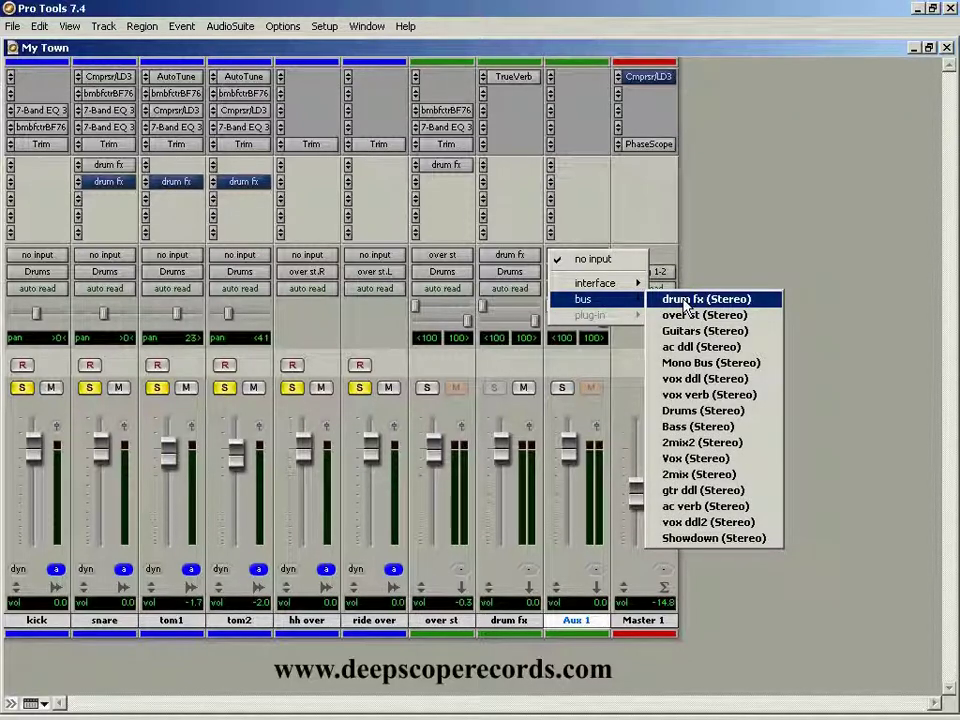
{"action": "left_click", "coordinate": [686, 302]}
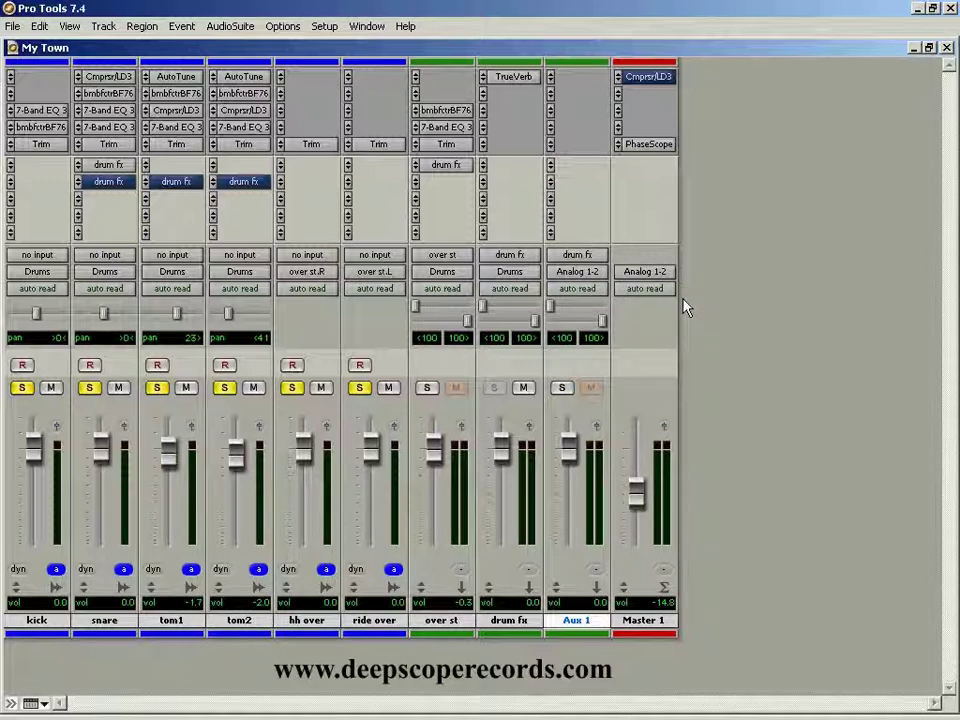
{"action": "left_click", "coordinate": [561, 387]}
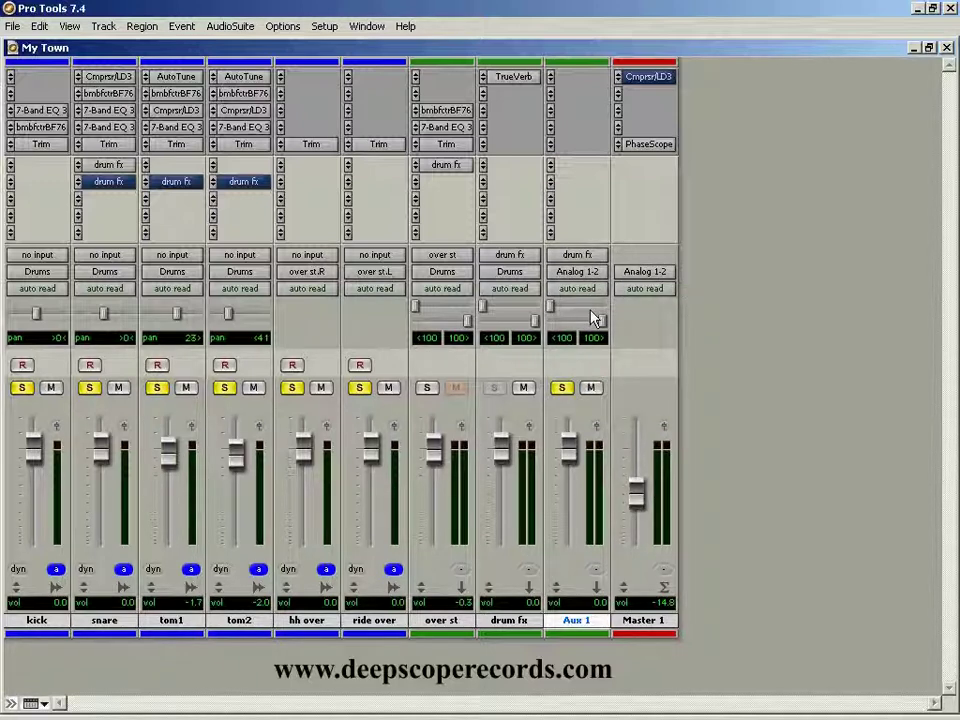
Raise the snare's drum fx send level from -∞ to -4.9 dB
{"action": "left_click", "coordinate": [108, 164]}
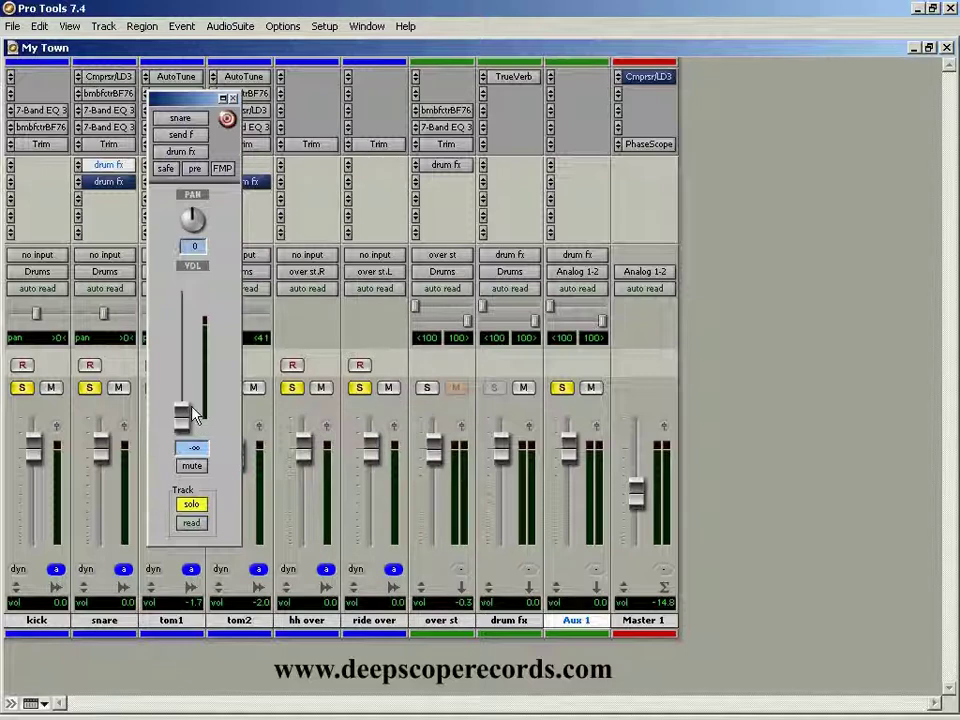
{"action": "left_click_drag", "start_coordinate": [184, 428], "coordinate": [185, 350]}
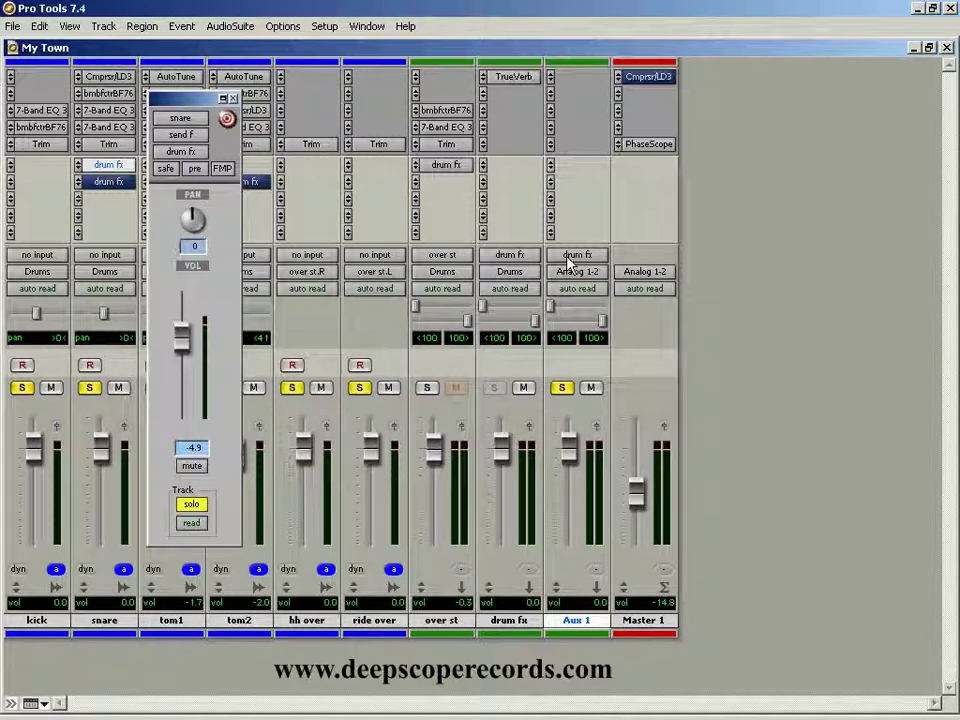
Insert a factory-default TrueVerb reverb on Aux 1 and close its plug-in window
{"action": "left_click", "coordinate": [577, 80]}
{"action": "mouse_move", "coordinate": [618, 105]}
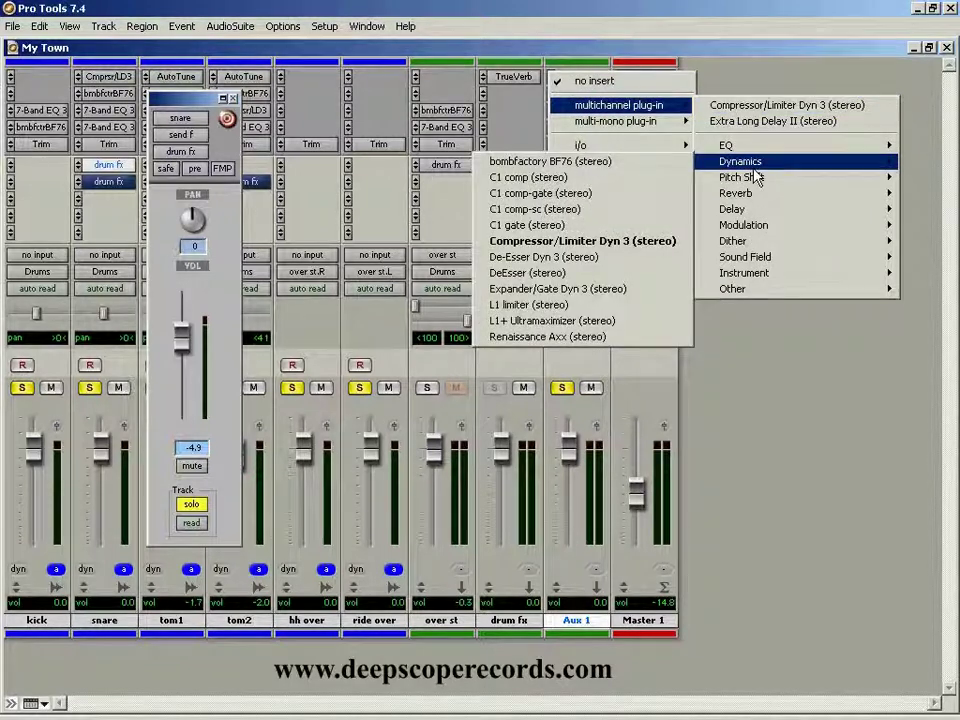
{"action": "mouse_move", "coordinate": [735, 193]}
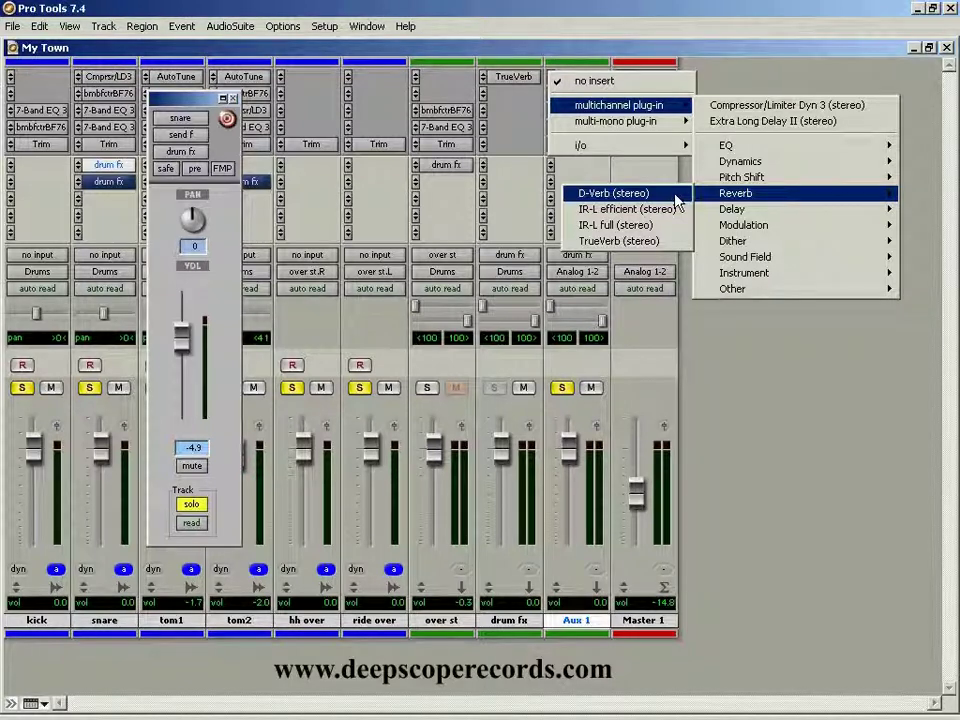
{"action": "left_click", "coordinate": [677, 201]}
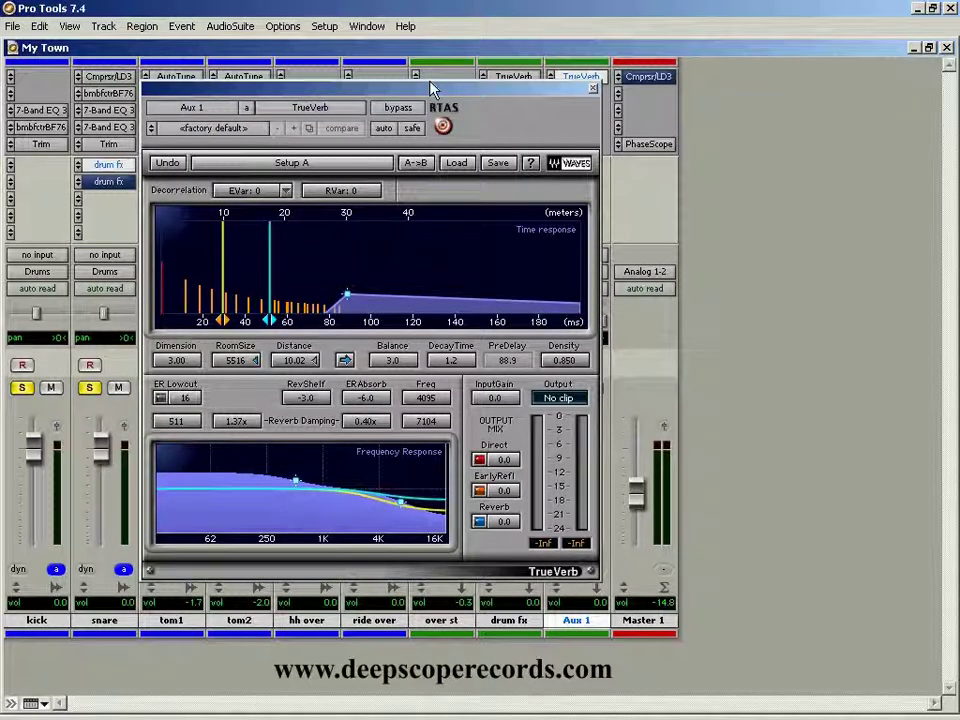
{"action": "left_click_drag", "start_coordinate": [432, 88], "coordinate": [779, 80]}
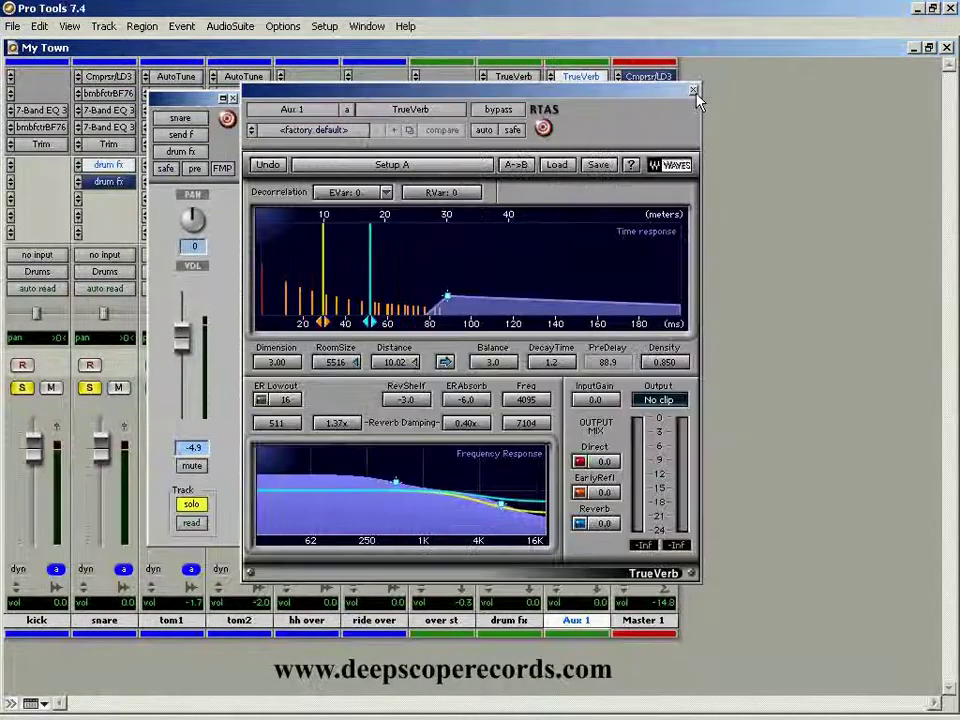
{"action": "left_click", "coordinate": [692, 82]}
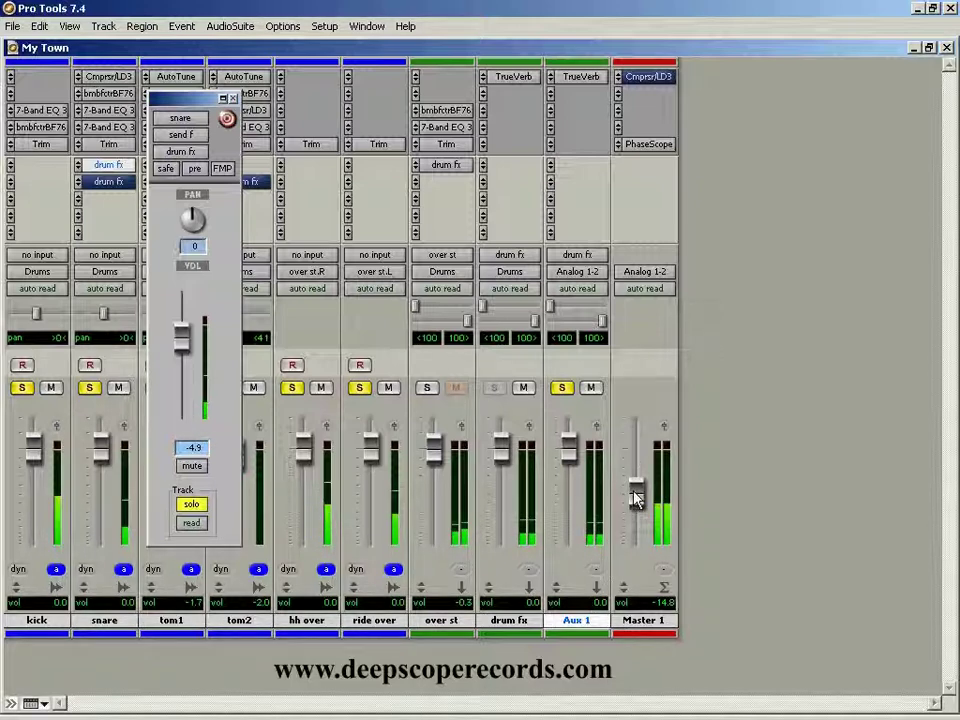
Raise the Master fader to -6.2 and toggle the Aux 1 and drum fx mute buttons
{"action": "left_click_drag", "start_coordinate": [635, 493], "coordinate": [628, 463]}
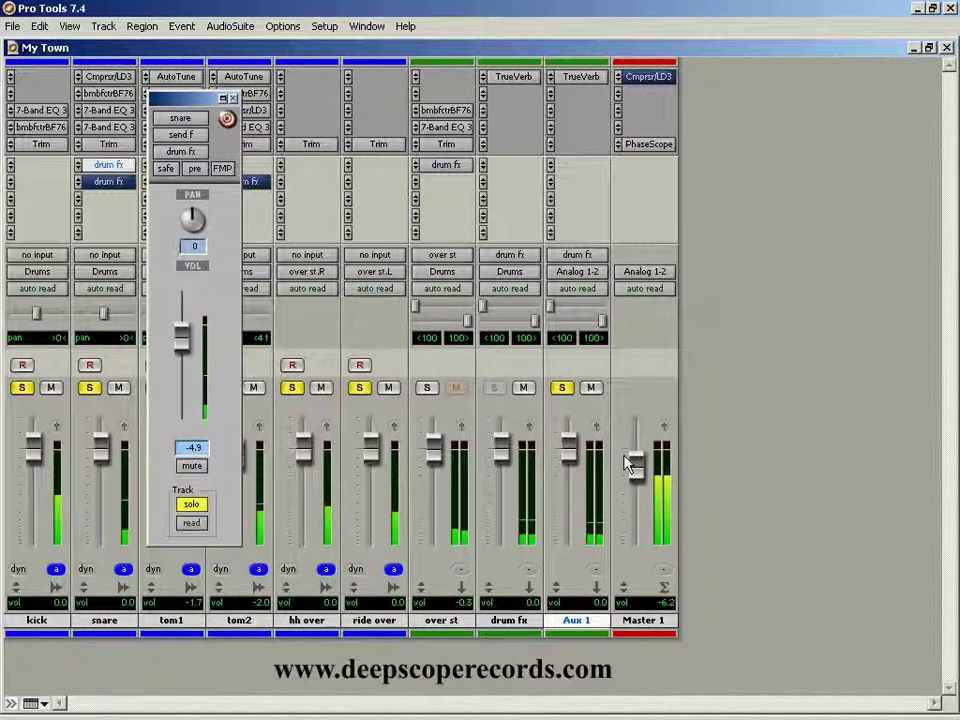
{"action": "left_click", "coordinate": [592, 389]}
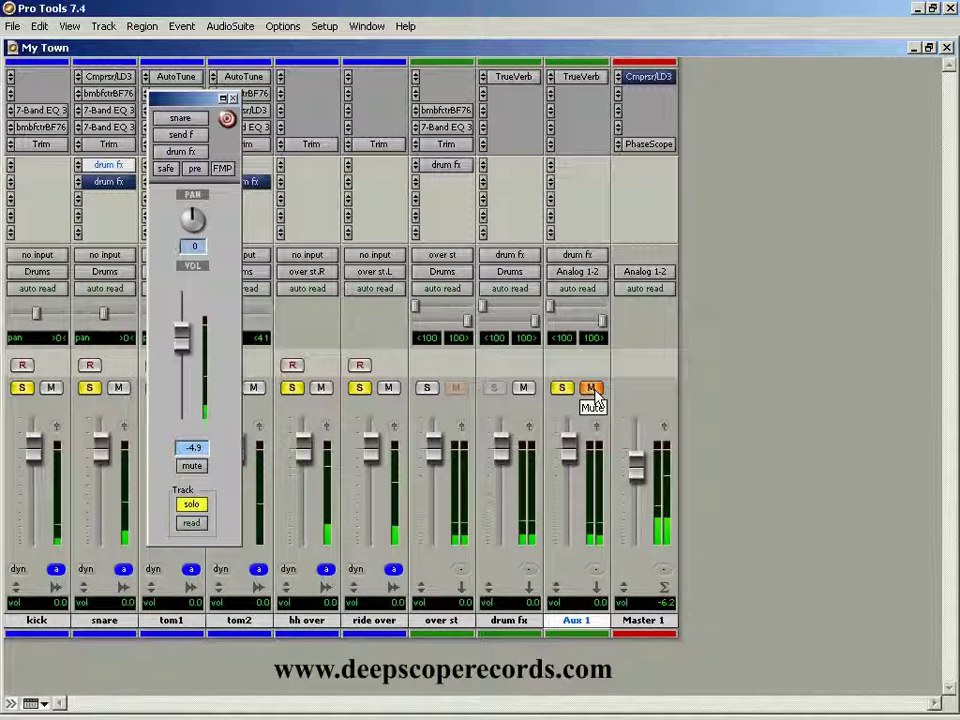
{"action": "left_click", "coordinate": [592, 389]}
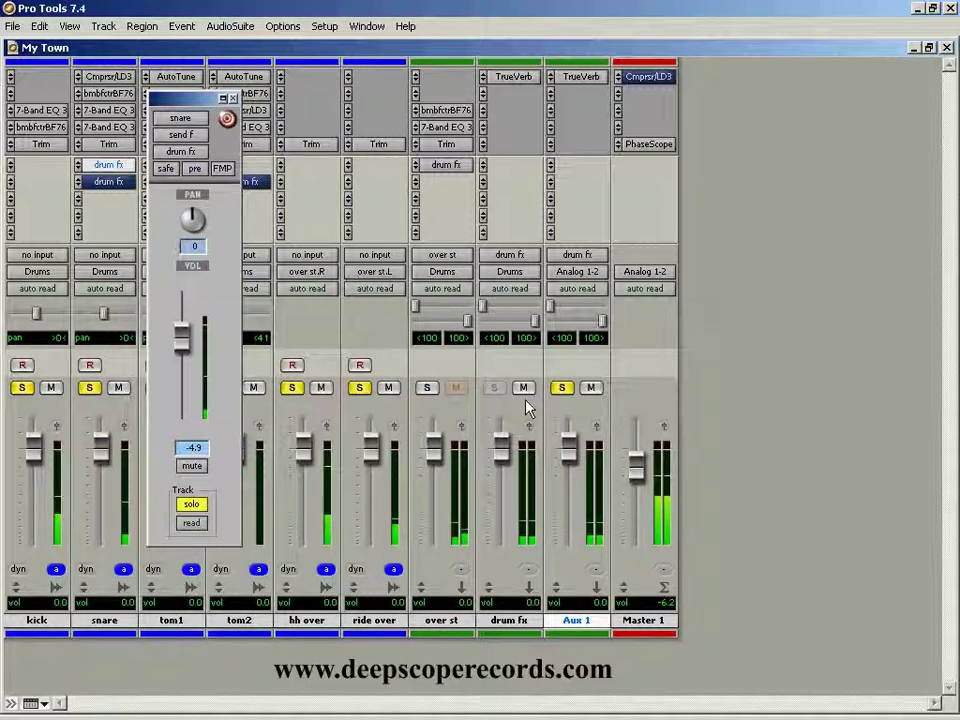
{"action": "left_click", "coordinate": [523, 390]}
Push the snare's drum fx send to +1.0 dB, leaving Aux 1's output unchanged
{"action": "left_click_drag", "start_coordinate": [181, 338], "coordinate": [183, 318]}
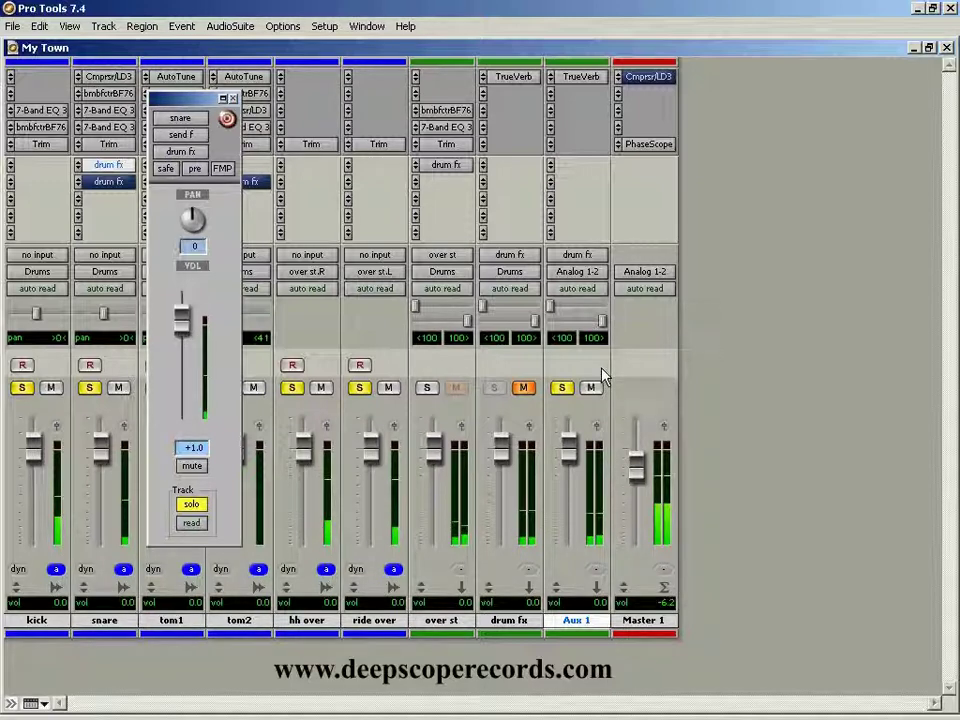
{"action": "left_click", "coordinate": [577, 272]}
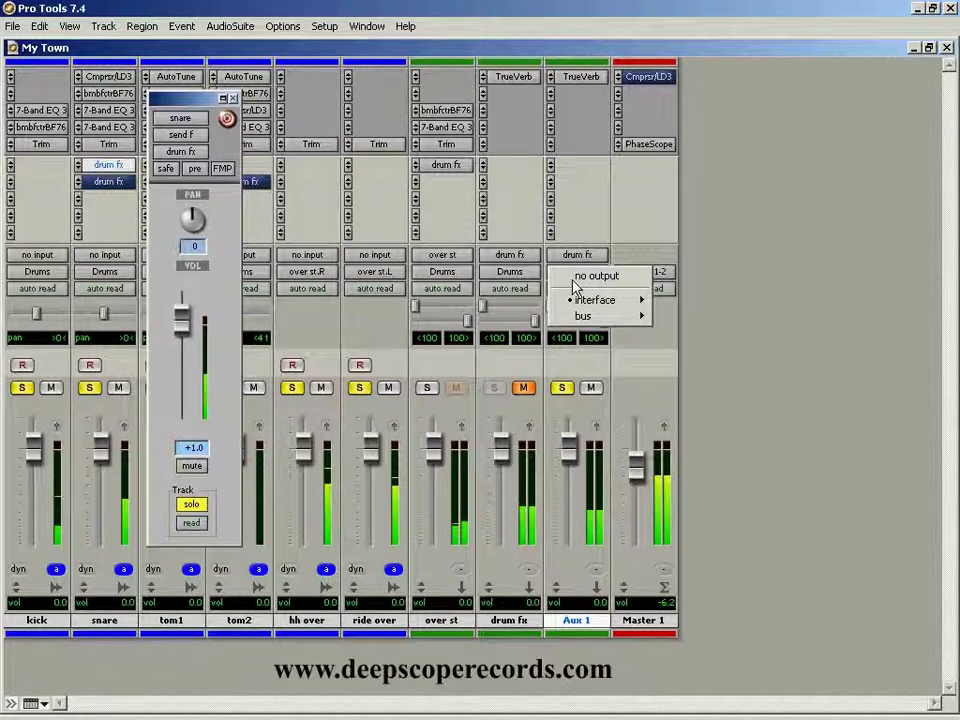
{"action": "left_click", "coordinate": [571, 350]}
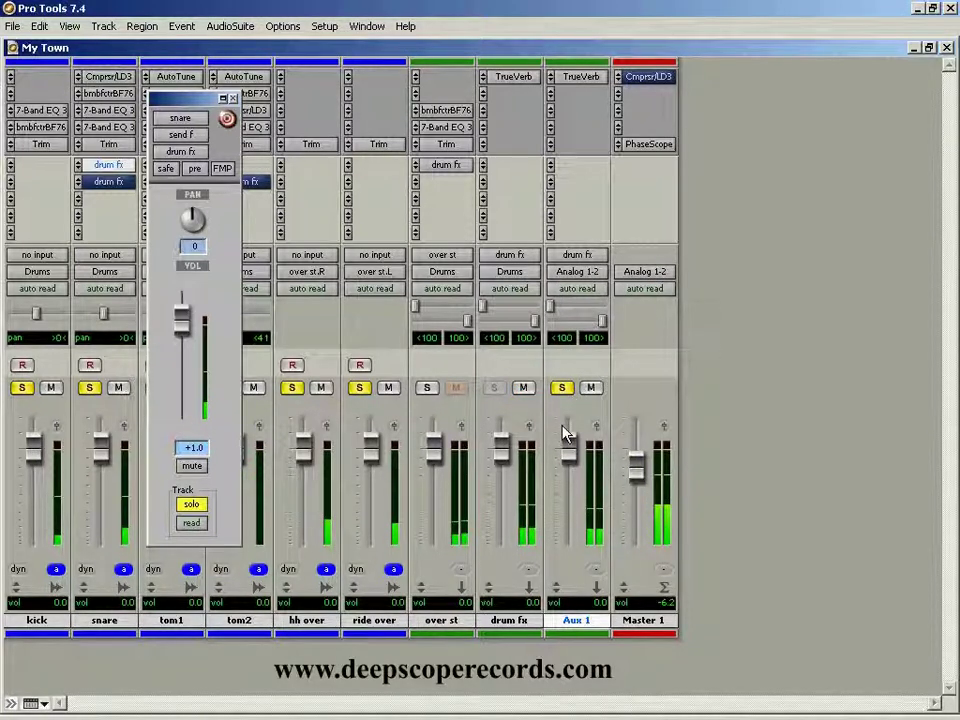
Re-route the snare send to drum fx (Stereo) and lower its level to -15.4 dB
{"action": "left_click", "coordinate": [231, 99]}
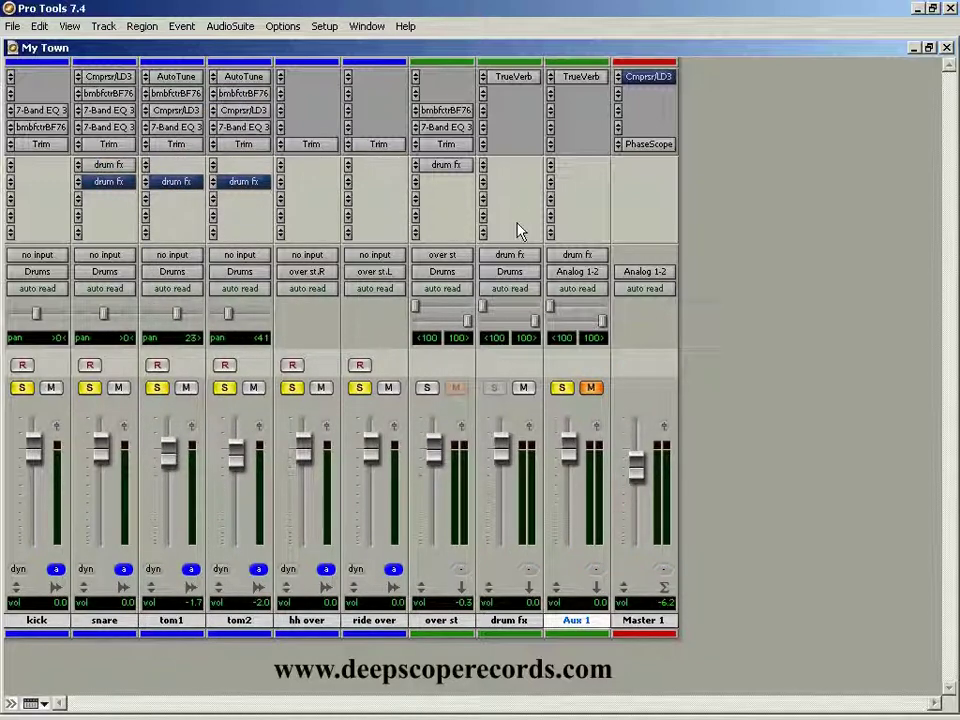
{"action": "left_click", "coordinate": [80, 166]}
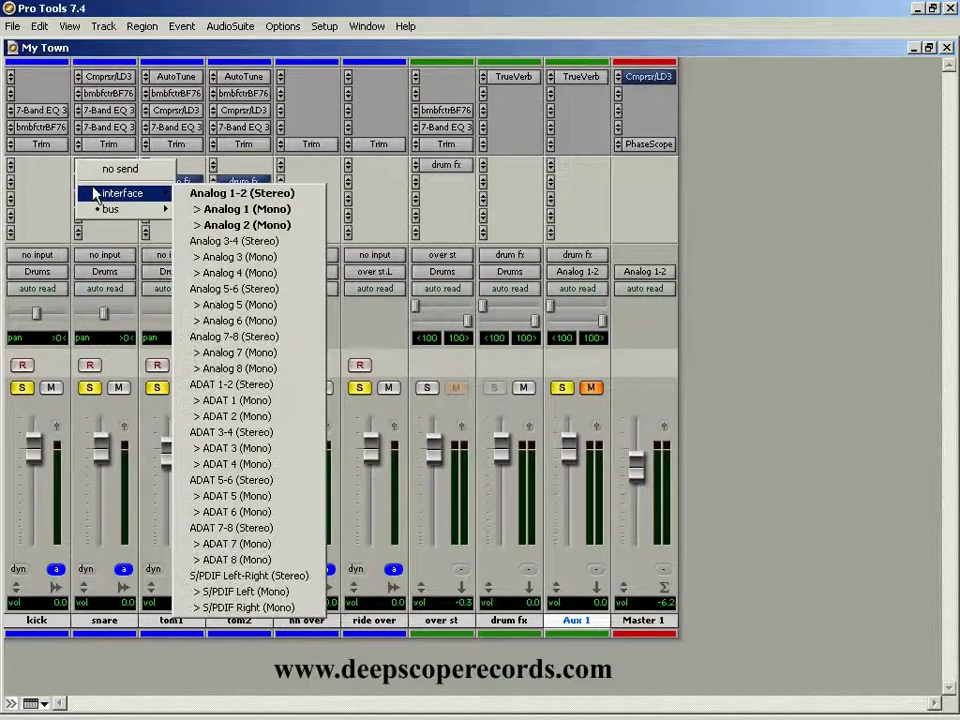
{"action": "mouse_move", "coordinate": [97, 212]}
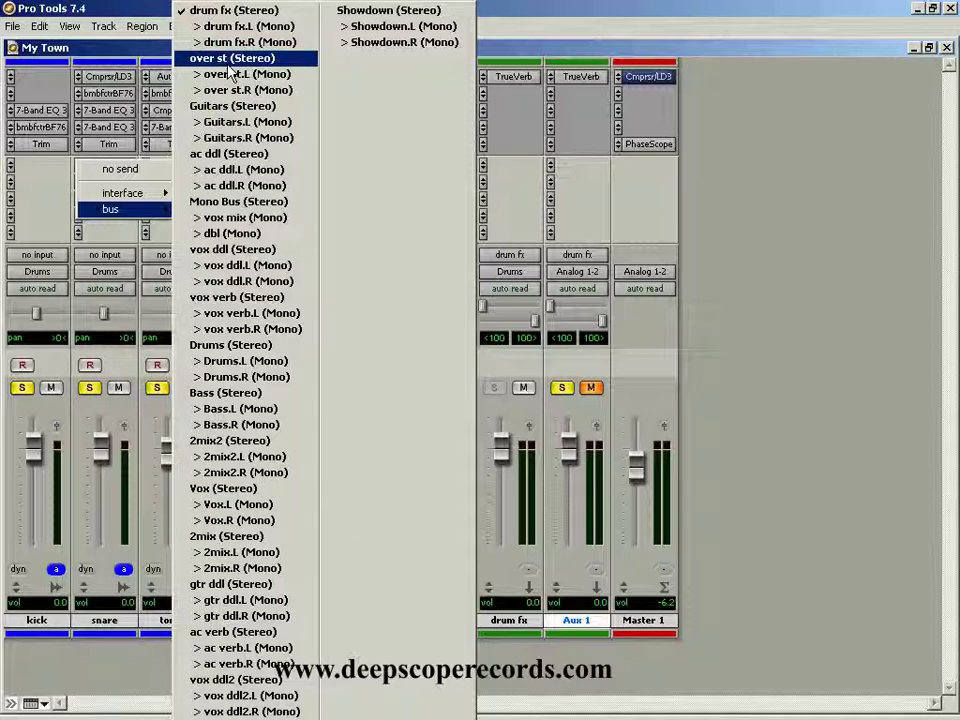
{"action": "left_click", "coordinate": [222, 12]}
{"action": "left_click_drag", "start_coordinate": [183, 312], "coordinate": [187, 367]}
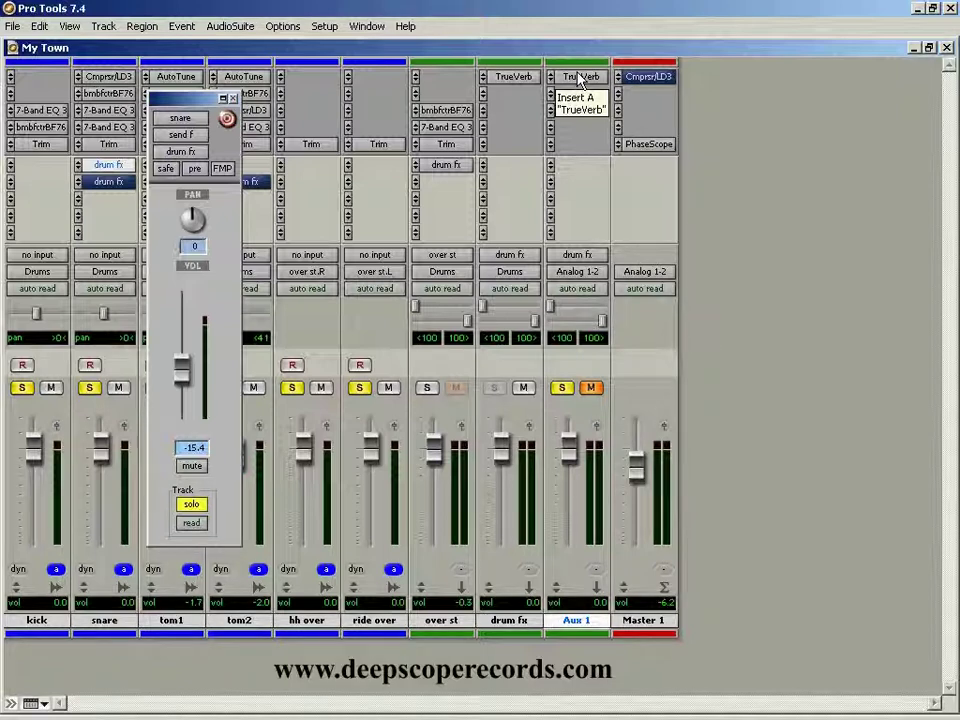
Confirm Aux 1 still takes its input from drum fx and close the send window
{"action": "left_click", "coordinate": [577, 254]}
{"action": "left_click", "coordinate": [720, 298]}
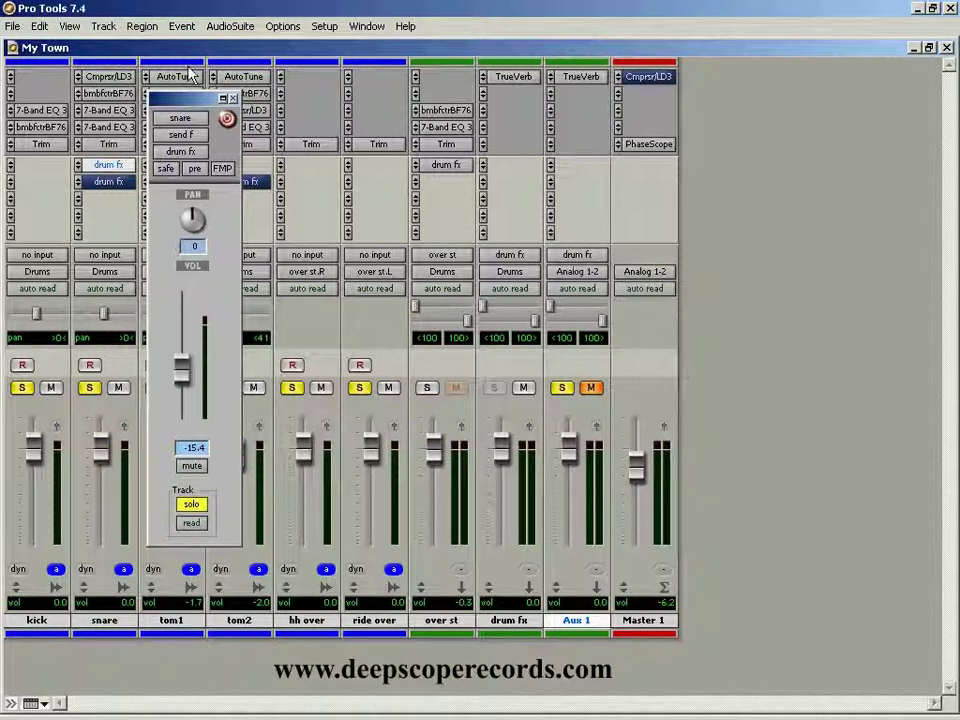
{"action": "left_click", "coordinate": [228, 98]}
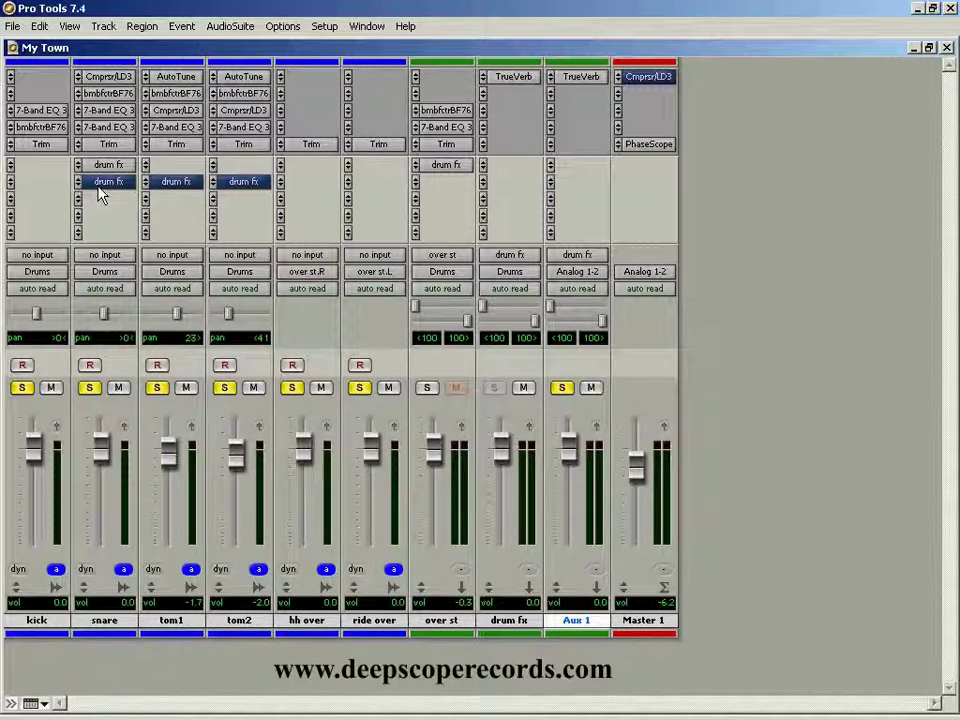
Open the I/O Setup dialog from the Setup menu
{"action": "left_click", "coordinate": [322, 27]}
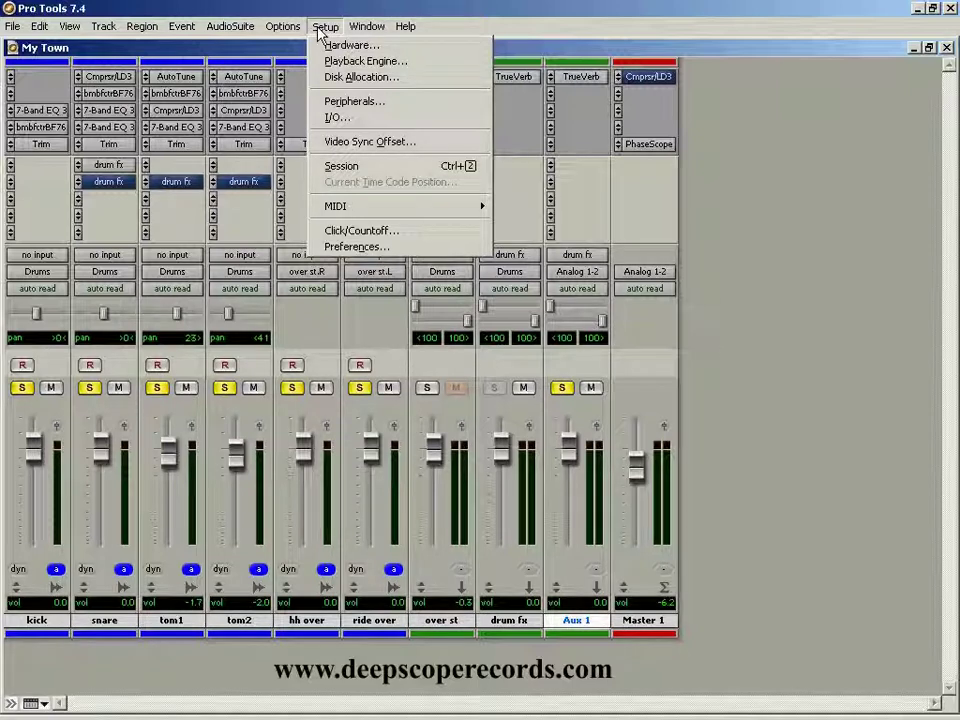
{"action": "left_click", "coordinate": [322, 28]}
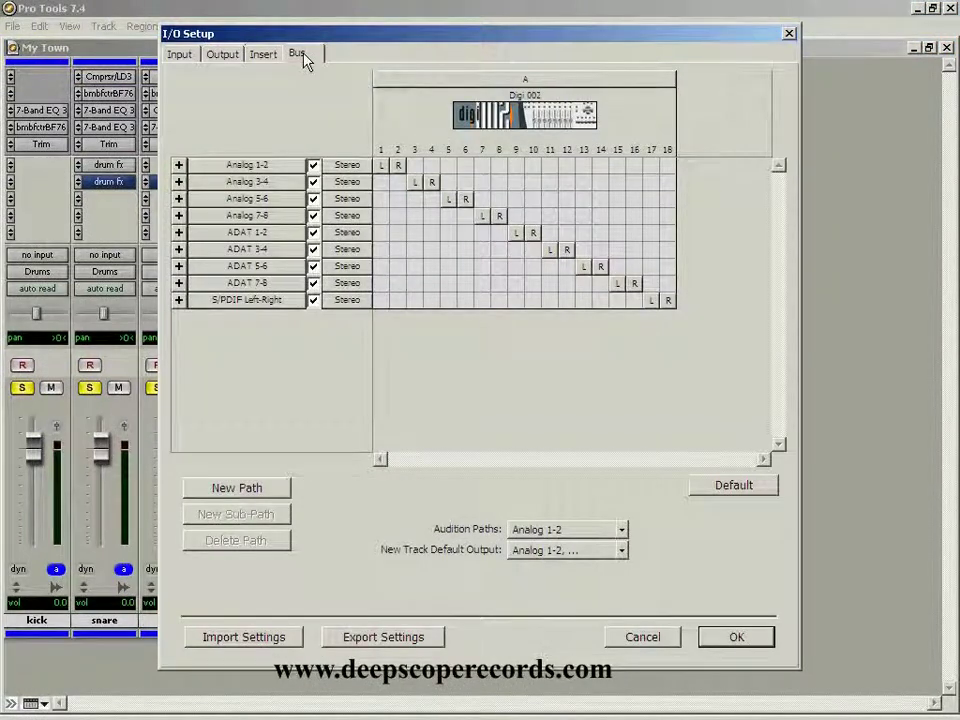
On the Bus page, rename the first two bus paths to Bus1-2 and Bus 3-4
{"action": "left_click", "coordinate": [305, 56]}
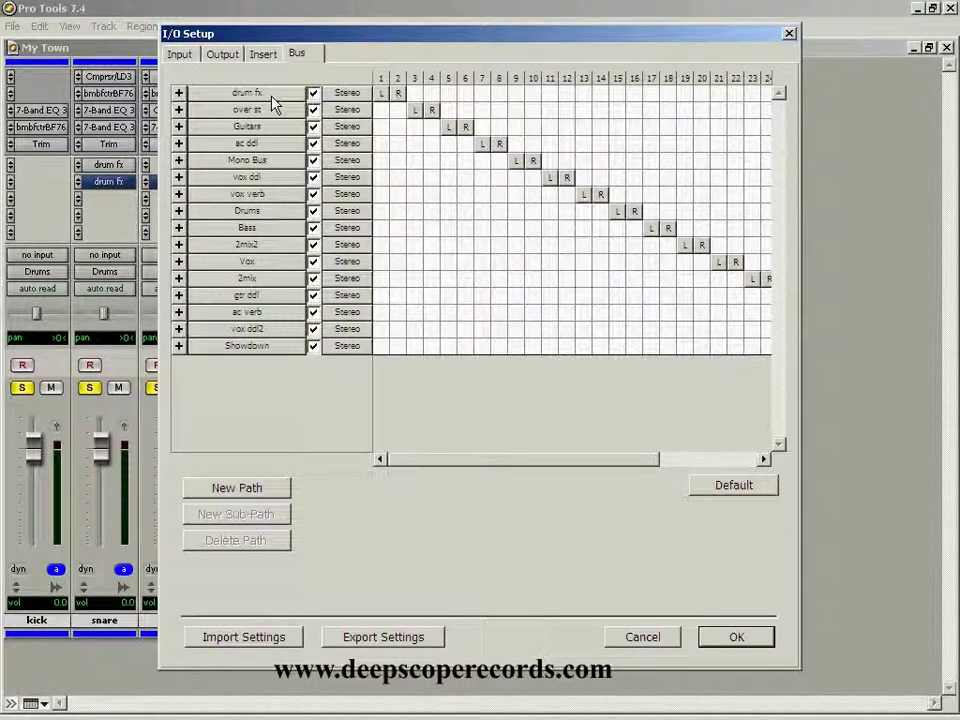
{"action": "double_click", "coordinate": [272, 95]}
{"action": "type", "text": "B"}
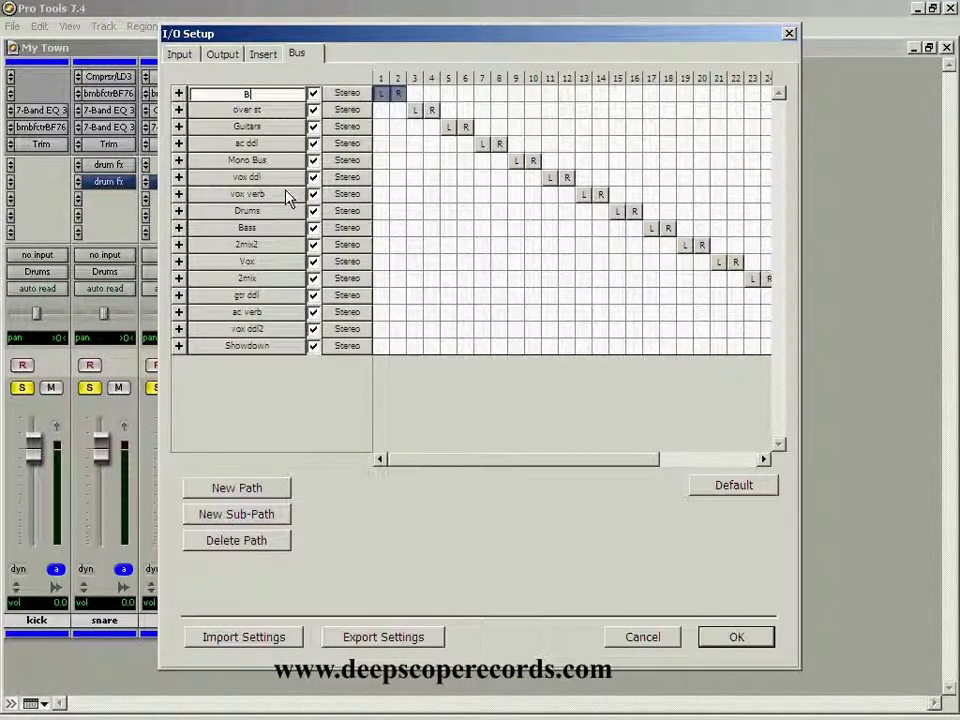
{"action": "type", "text": "us1-2"}
{"action": "key", "text": "Return"}
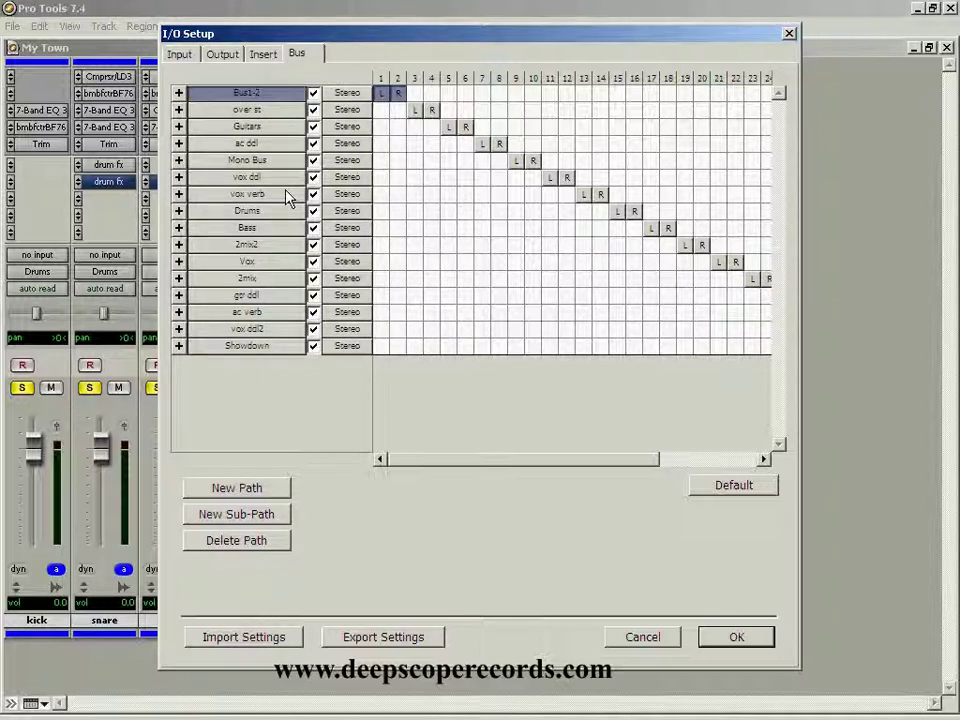
{"action": "double_click", "coordinate": [272, 110]}
{"action": "type", "text": "B"}
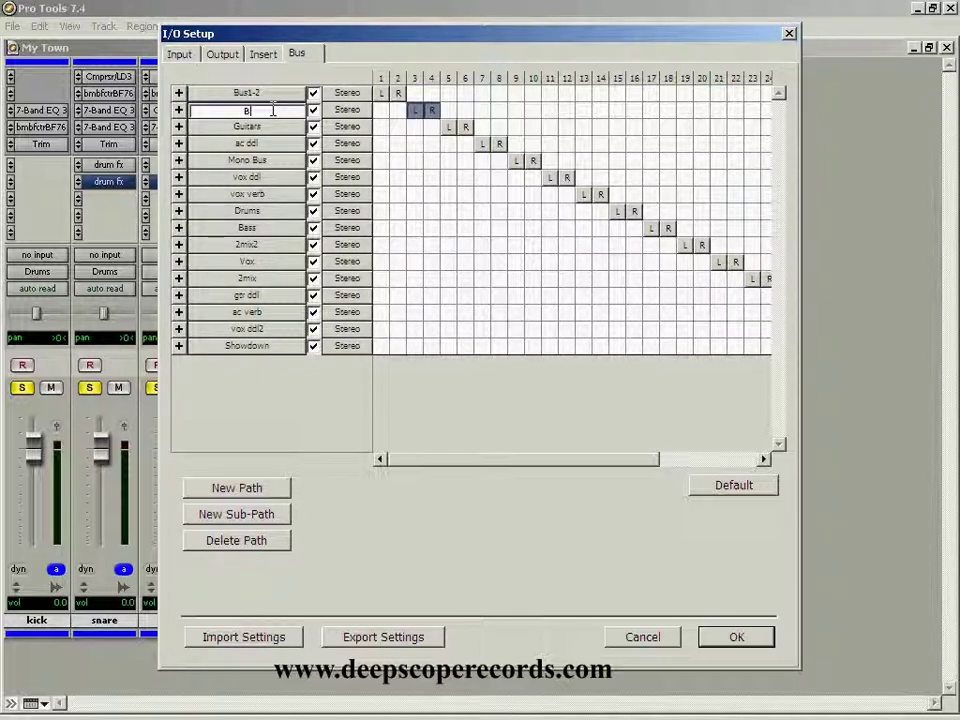
{"action": "type", "text": "us 3-4"}
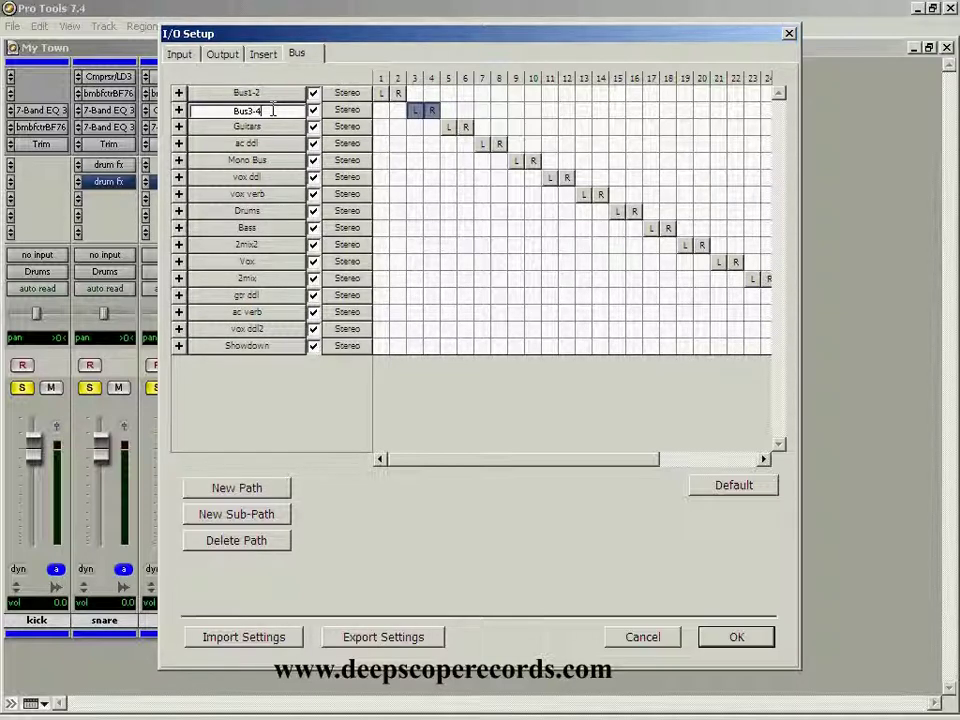
{"action": "key", "text": "Return"}
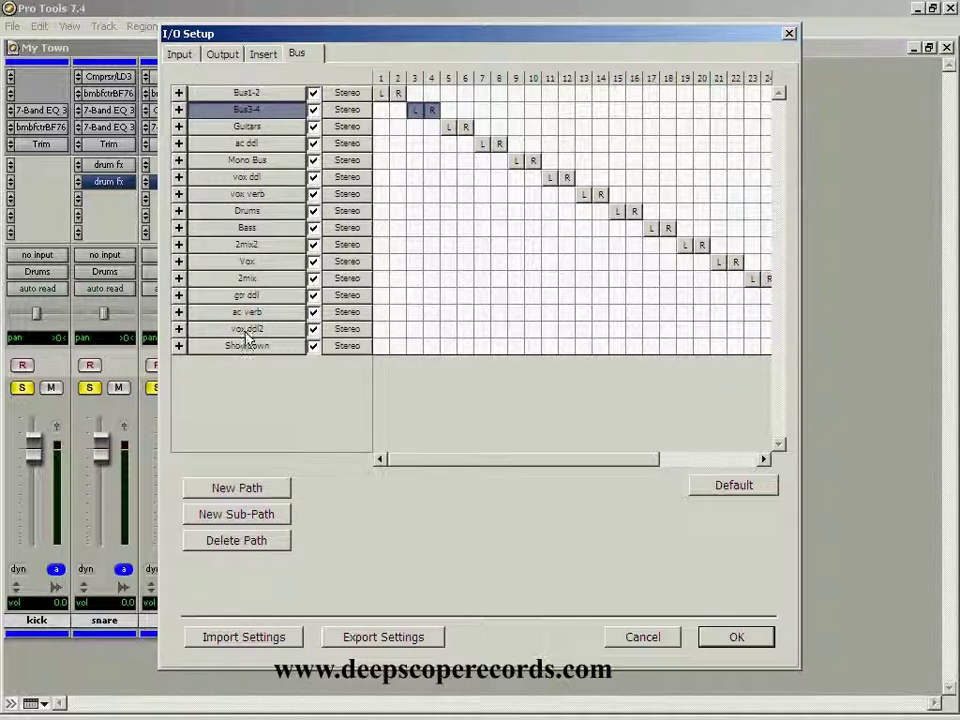
Try renaming the first bus to 'Drum Bu', then cancel so it stays Bus 1-2
{"action": "double_click", "coordinate": [257, 93]}
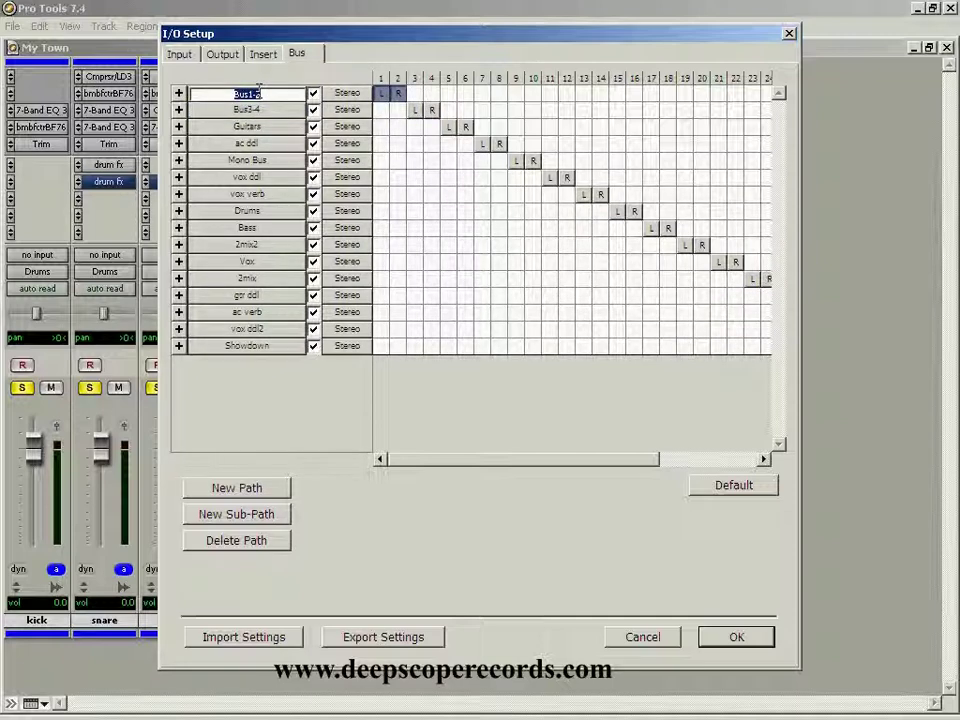
{"action": "type", "text": "Dru"}
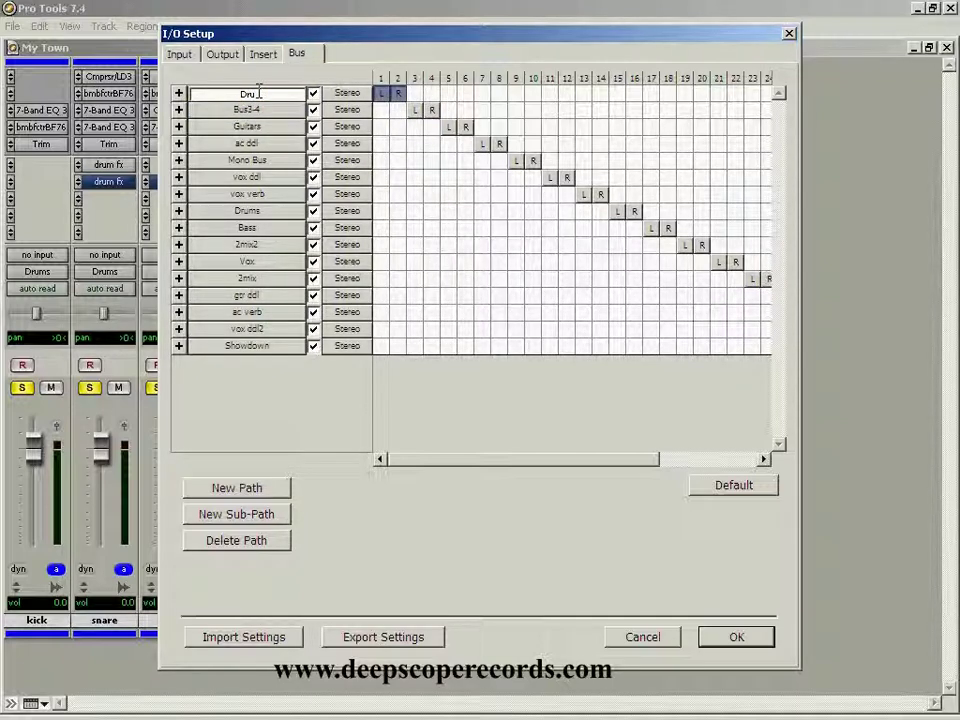
{"action": "type", "text": "m Bu"}
{"action": "key", "text": "Return"}
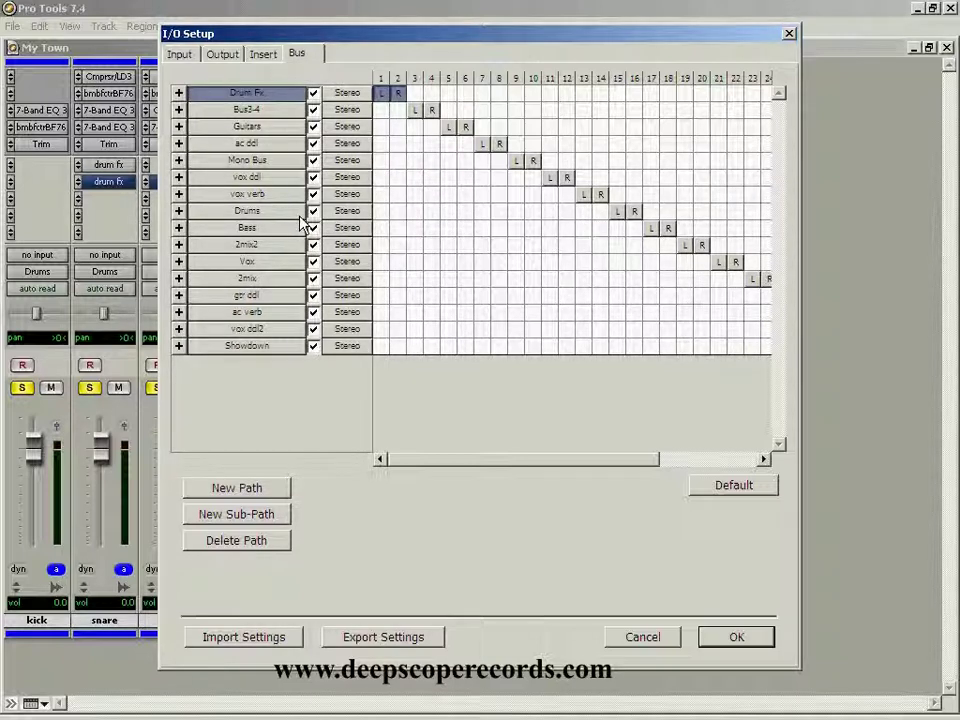
{"action": "double_click", "coordinate": [278, 93]}
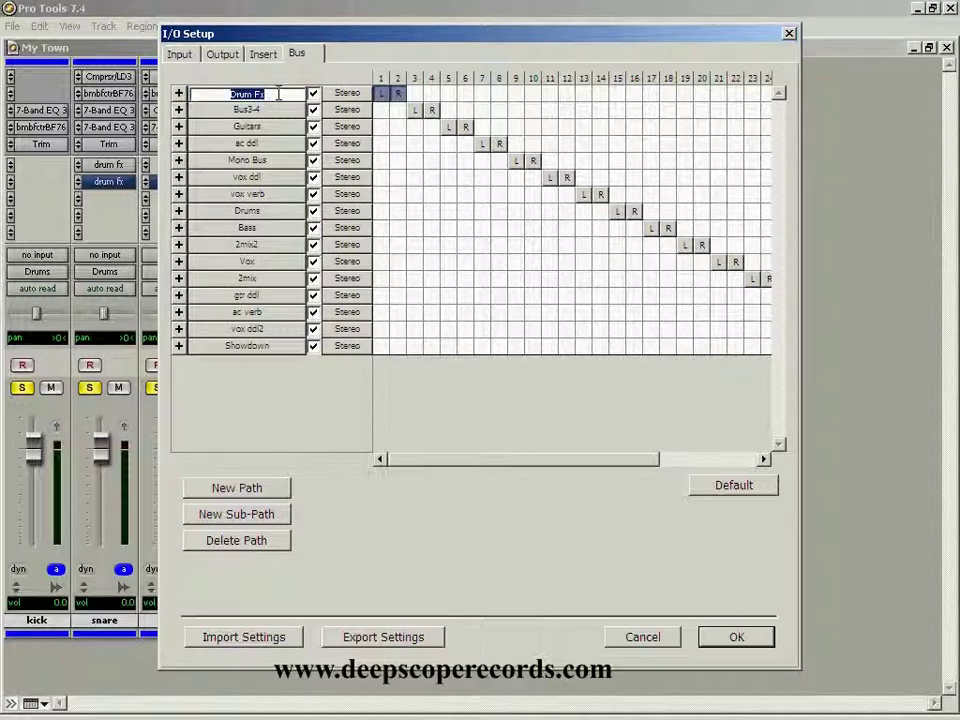
{"action": "key", "text": "Escape"}
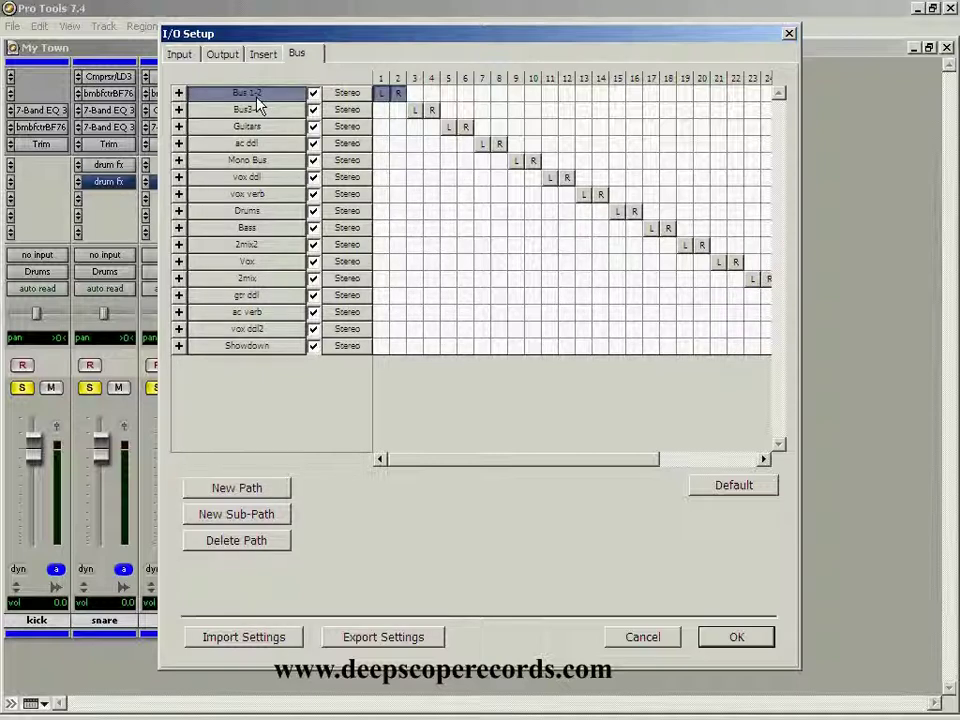
Apply the bus setup and assign tom2's send to Bus 1-2 (Stereo)
{"action": "left_click", "coordinate": [745, 638]}
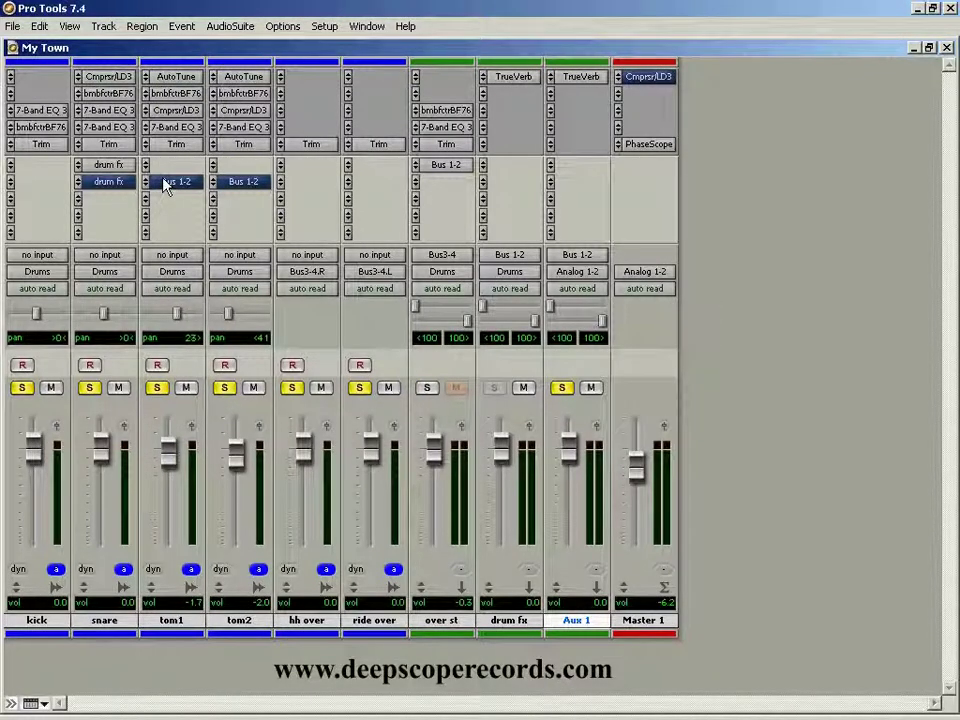
{"action": "left_click", "coordinate": [213, 187]}
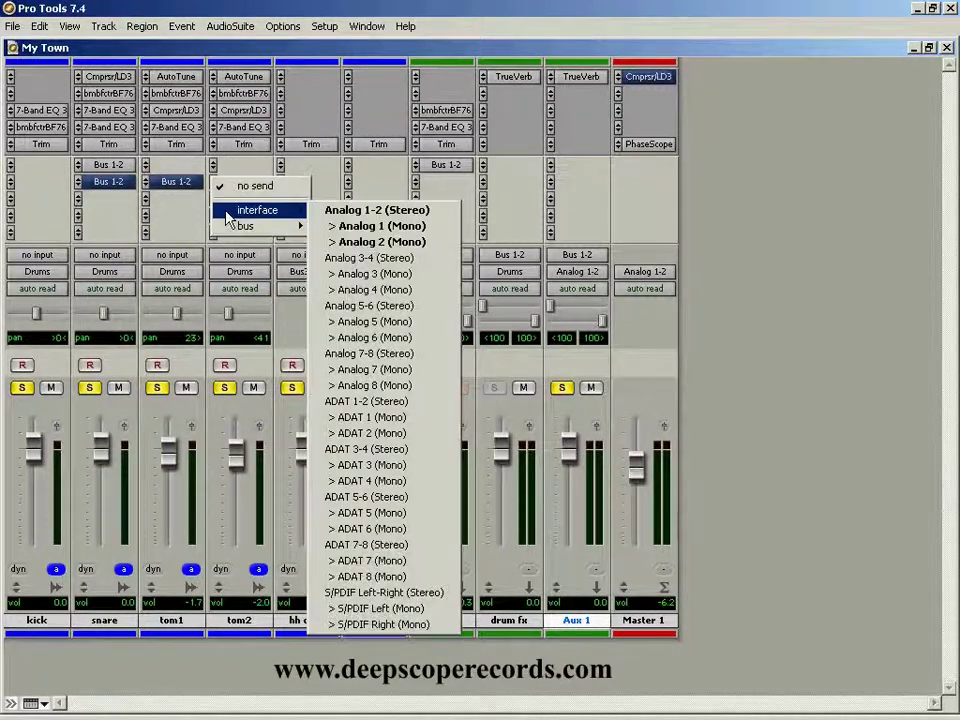
{"action": "mouse_move", "coordinate": [250, 226]}
{"action": "left_click", "coordinate": [343, 12]}
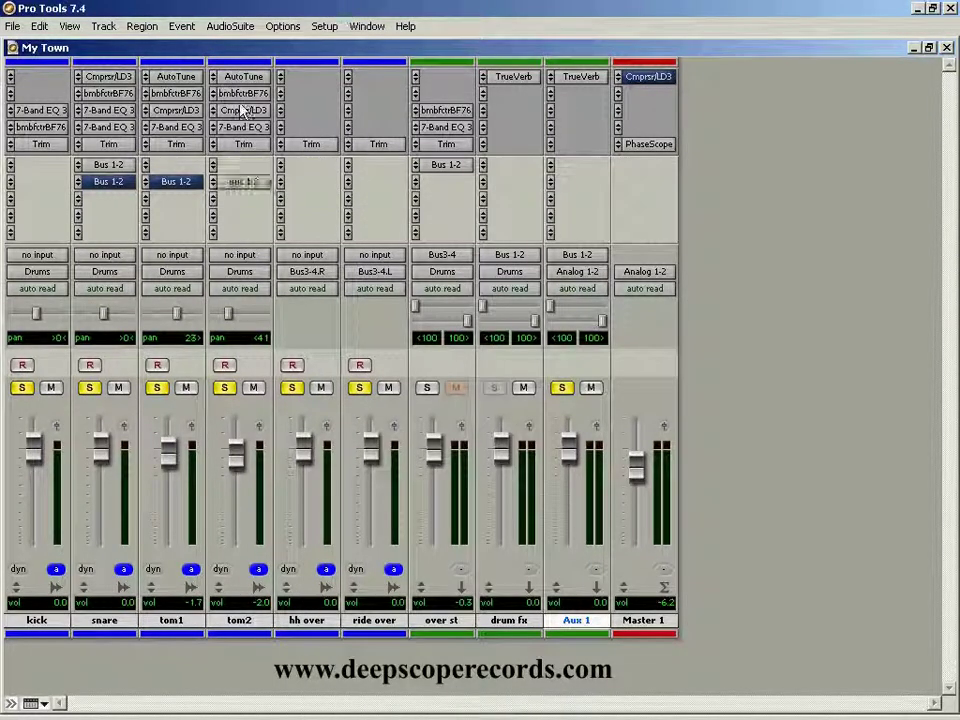
Rename the first bus from Bus 1-2 to 'Drum Fx' in I/O Setup and apply it
{"action": "left_click", "coordinate": [324, 26]}
{"action": "left_click", "coordinate": [335, 101]}
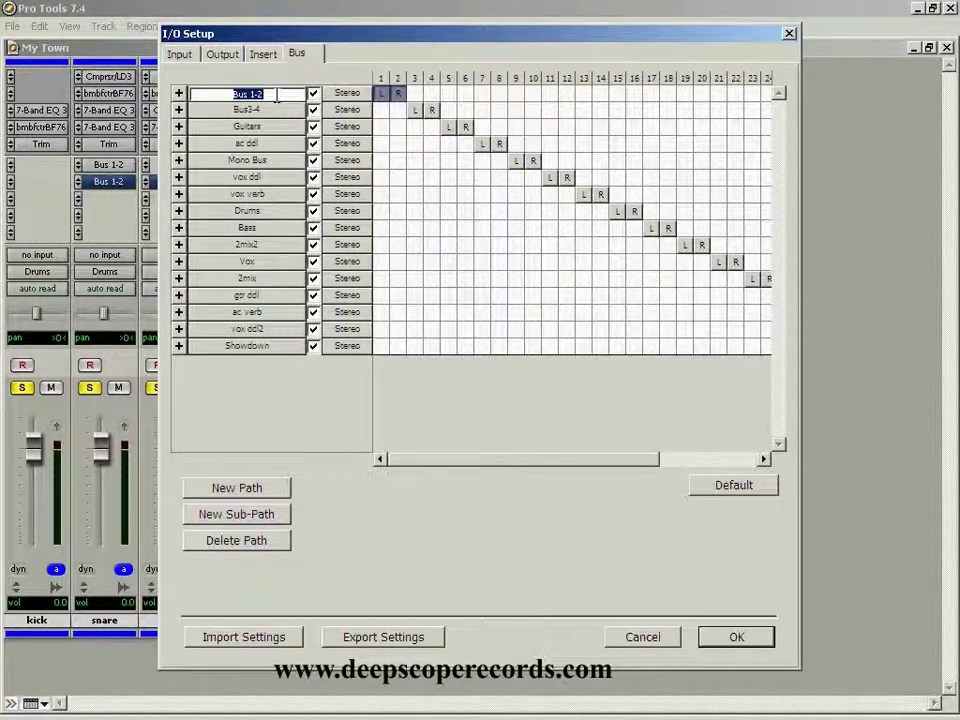
{"action": "type", "text": "Drum Fx"}
{"action": "key", "text": "Return"}
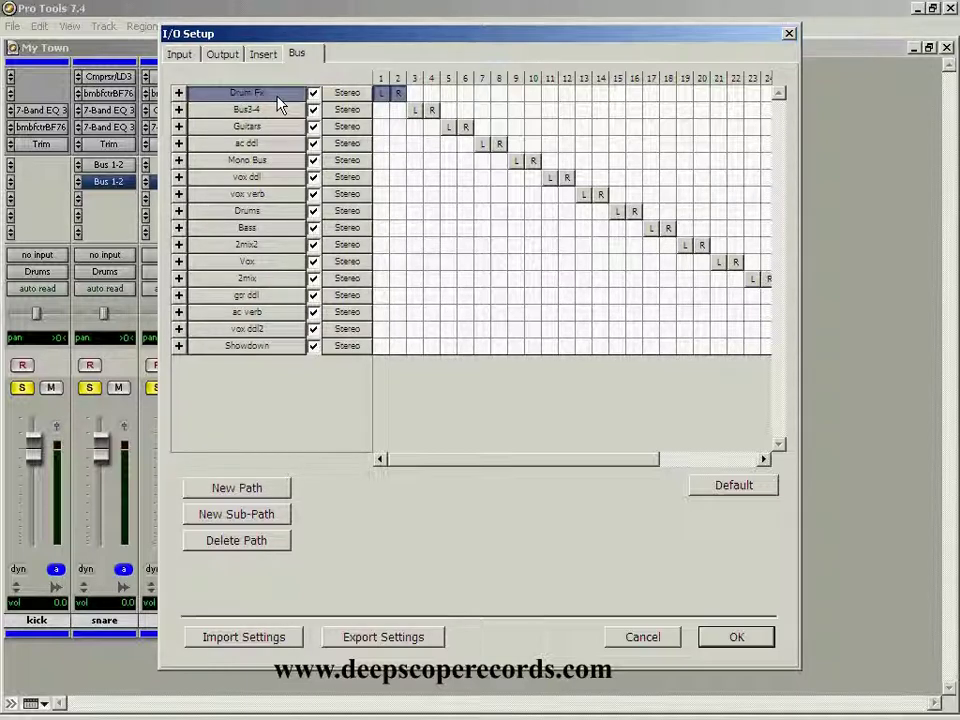
{"action": "left_click", "coordinate": [738, 640]}
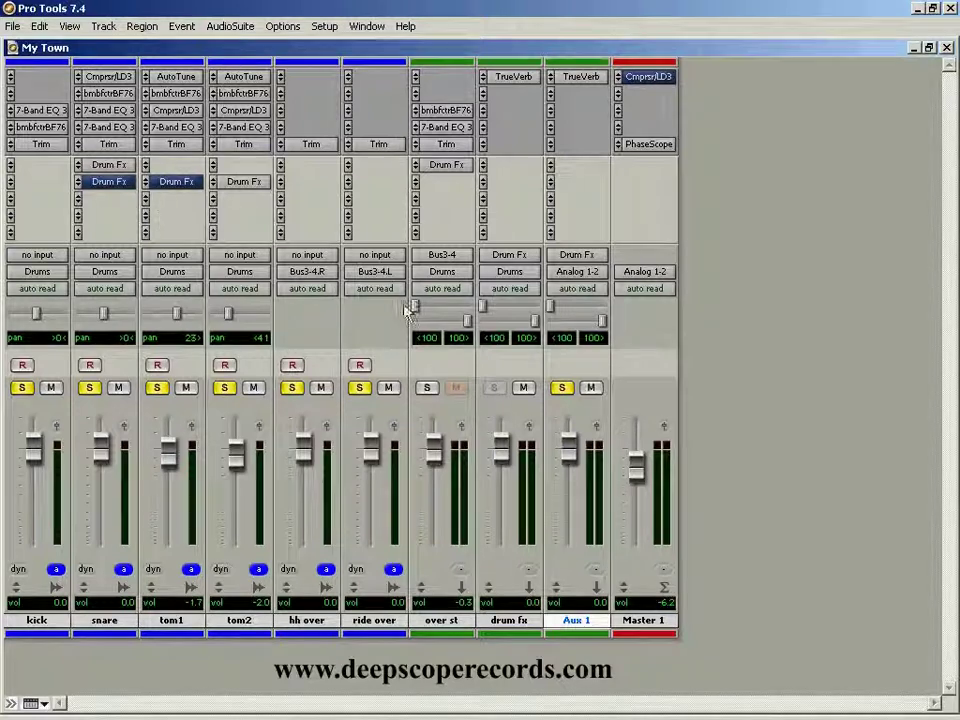
Show the bells, vibraslap and cajon tracks in the mixer from the Tracks list
{"action": "left_click", "coordinate": [9, 704]}
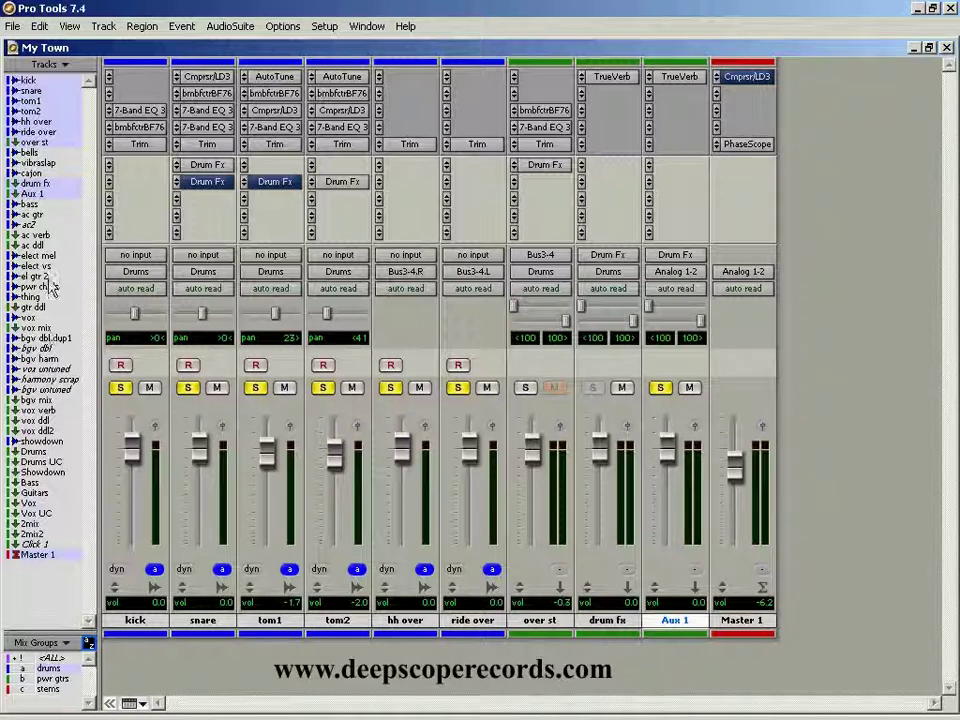
{"action": "left_click", "coordinate": [13, 152]}
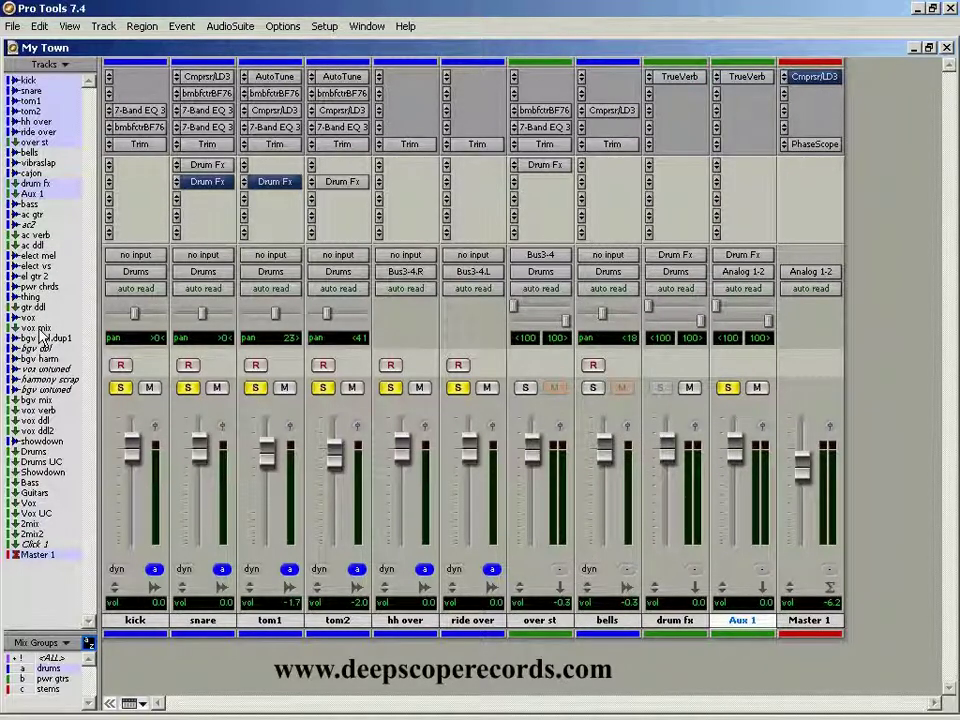
{"action": "left_click", "coordinate": [13, 162]}
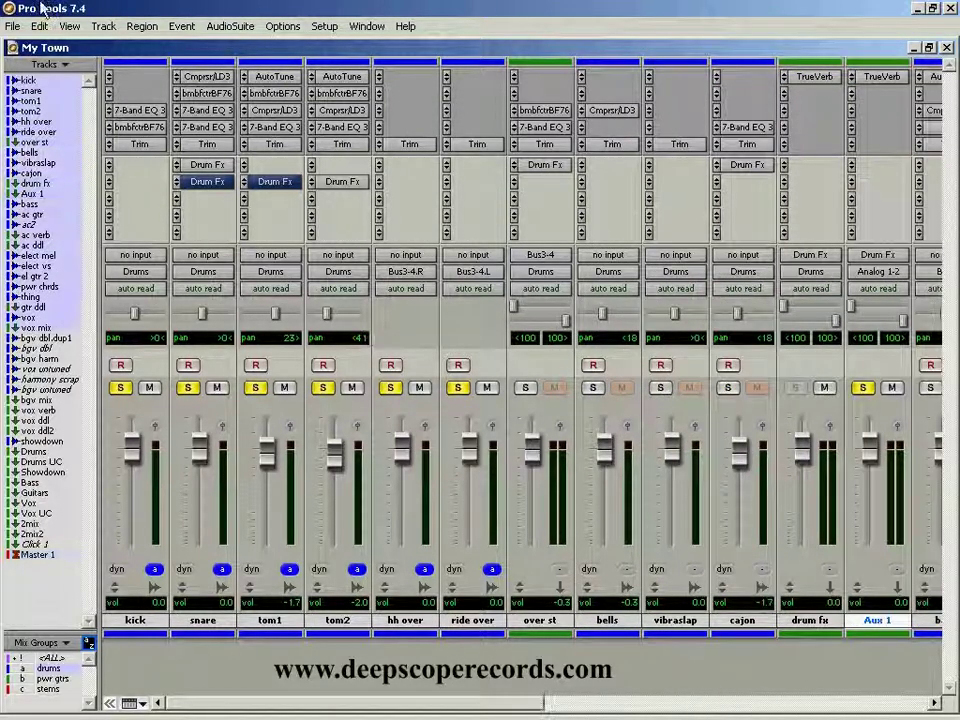
{"action": "left_click", "coordinate": [13, 173]}
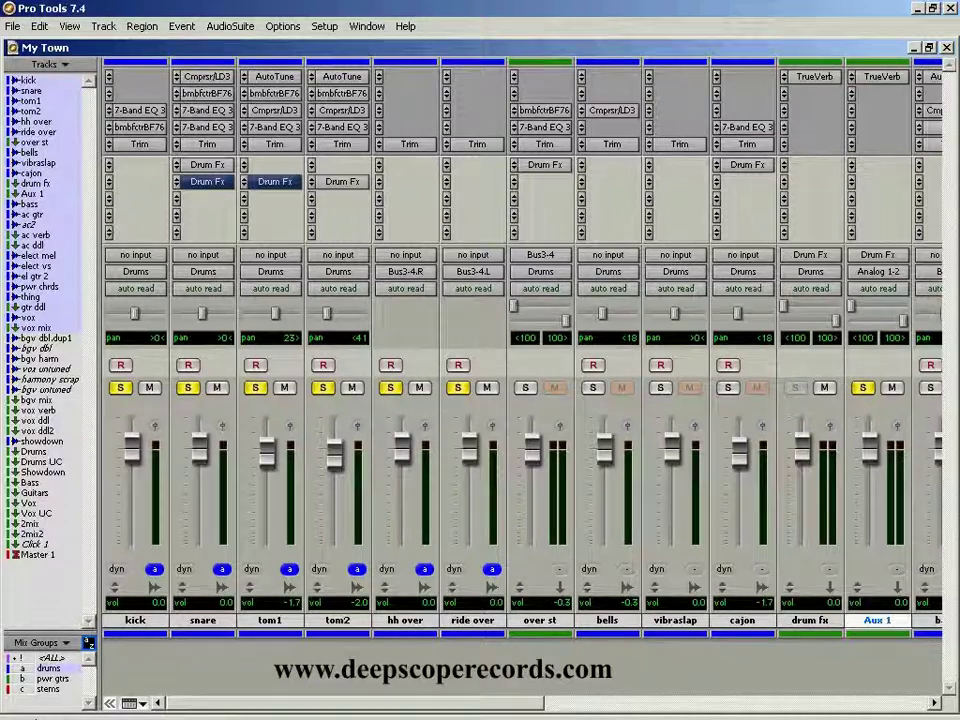
{"action": "left_click", "coordinate": [110, 703]}
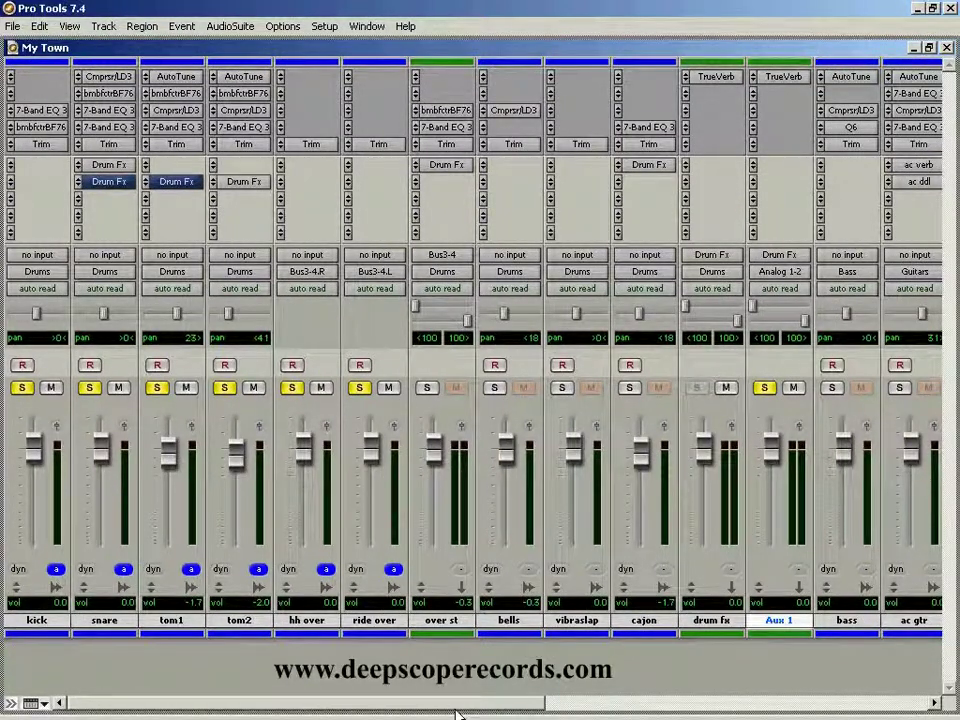
Hide the inactive ac2 track from the mixer
{"action": "left_click_drag", "start_coordinate": [456, 705], "coordinate": [596, 705]}
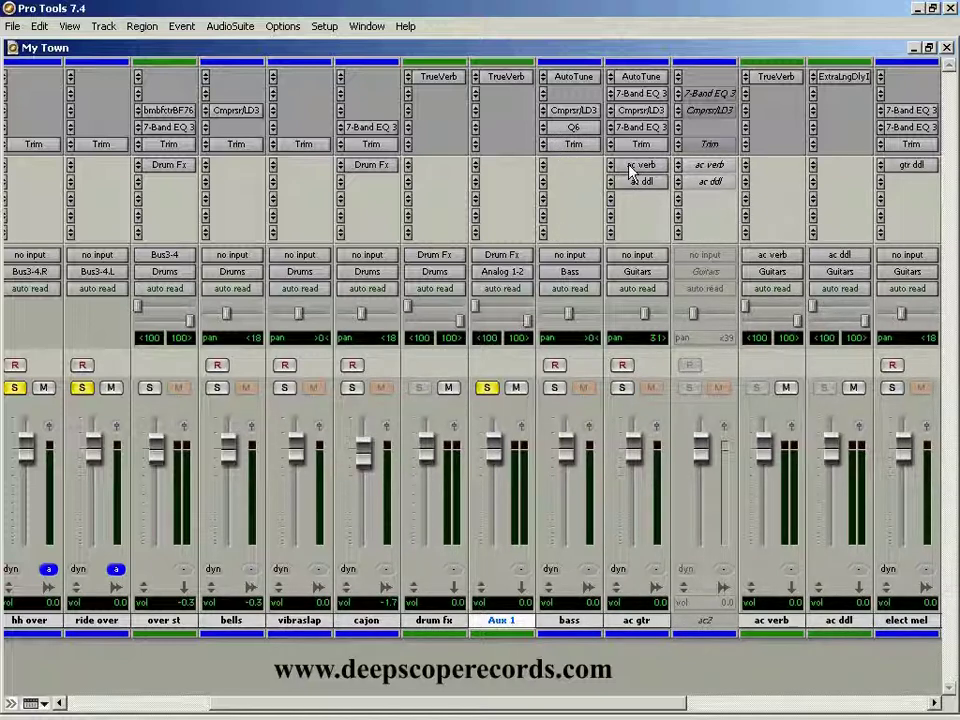
{"action": "right_click", "coordinate": [700, 618]}
{"action": "left_click", "coordinate": [715, 514]}
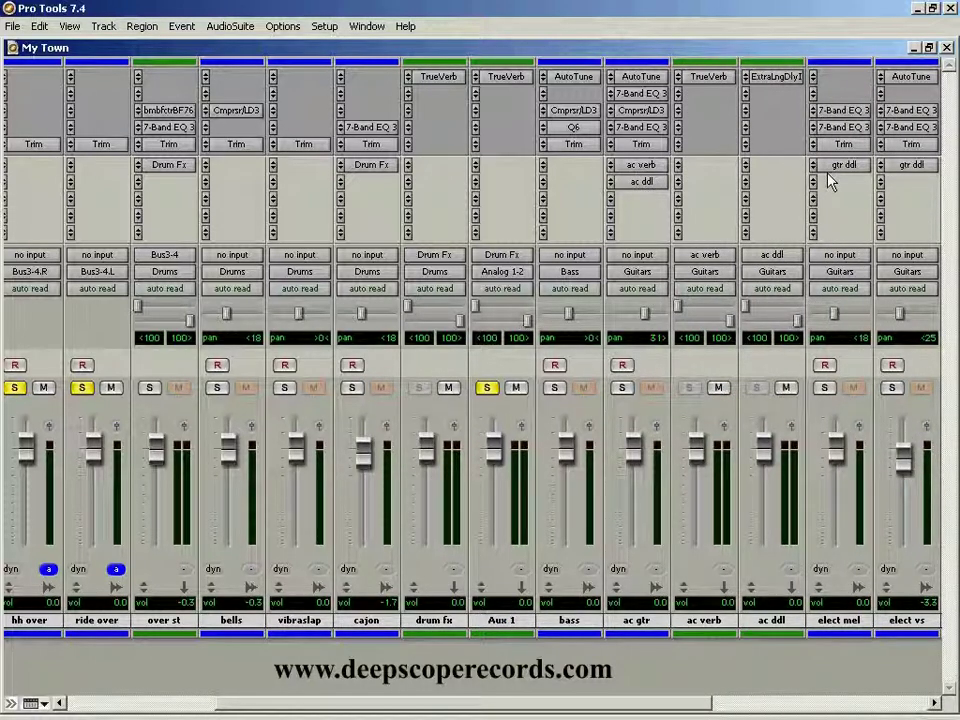
{"action": "left_click_drag", "start_coordinate": [568, 709], "coordinate": [640, 706]}
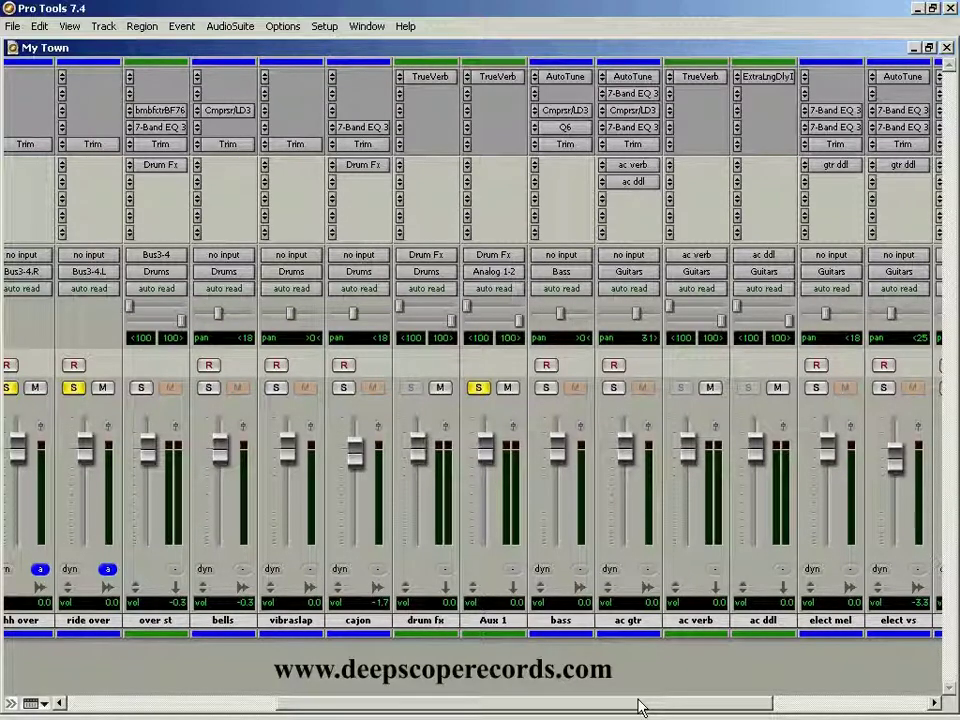
{"action": "left_click_drag", "start_coordinate": [640, 708], "coordinate": [820, 707]}
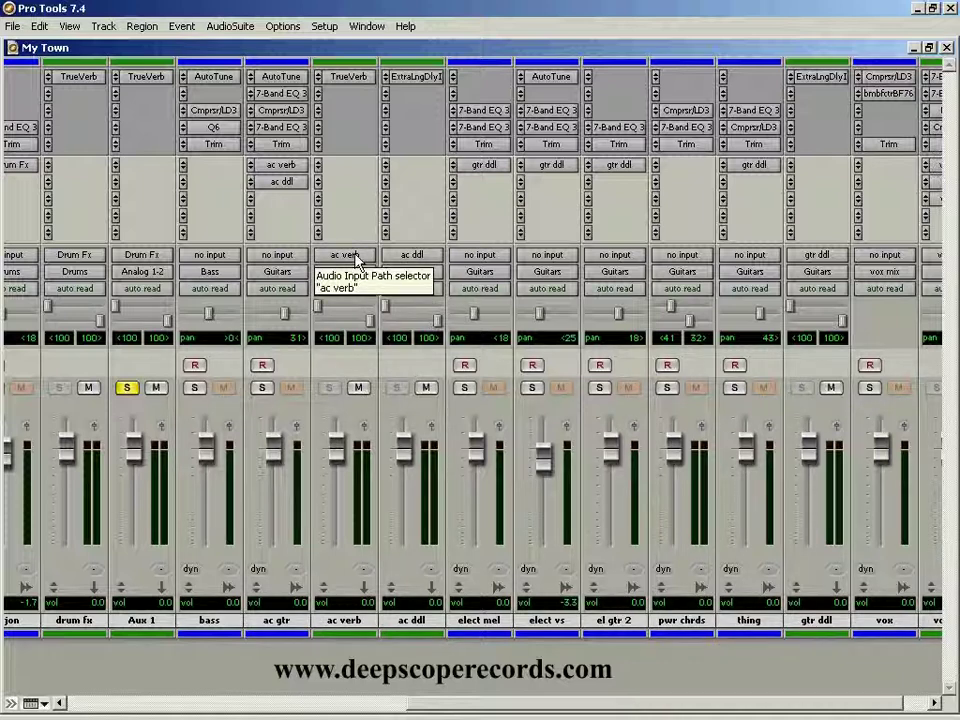
{"action": "left_click", "coordinate": [477, 254]}
{"action": "mouse_move", "coordinate": [466, 230]}
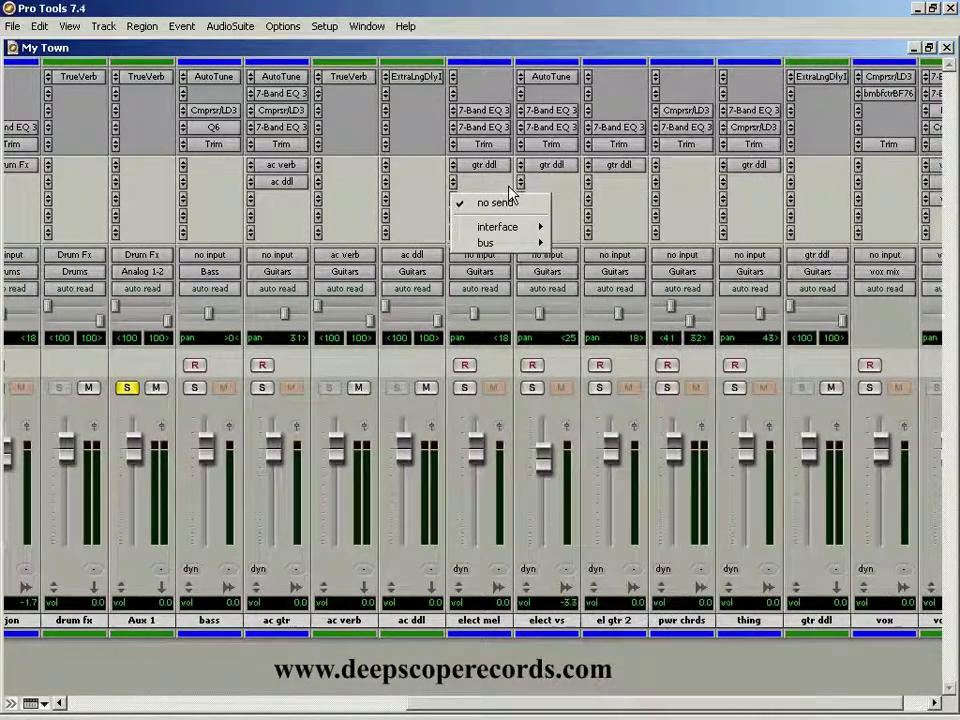
{"action": "left_click", "coordinate": [490, 202]}
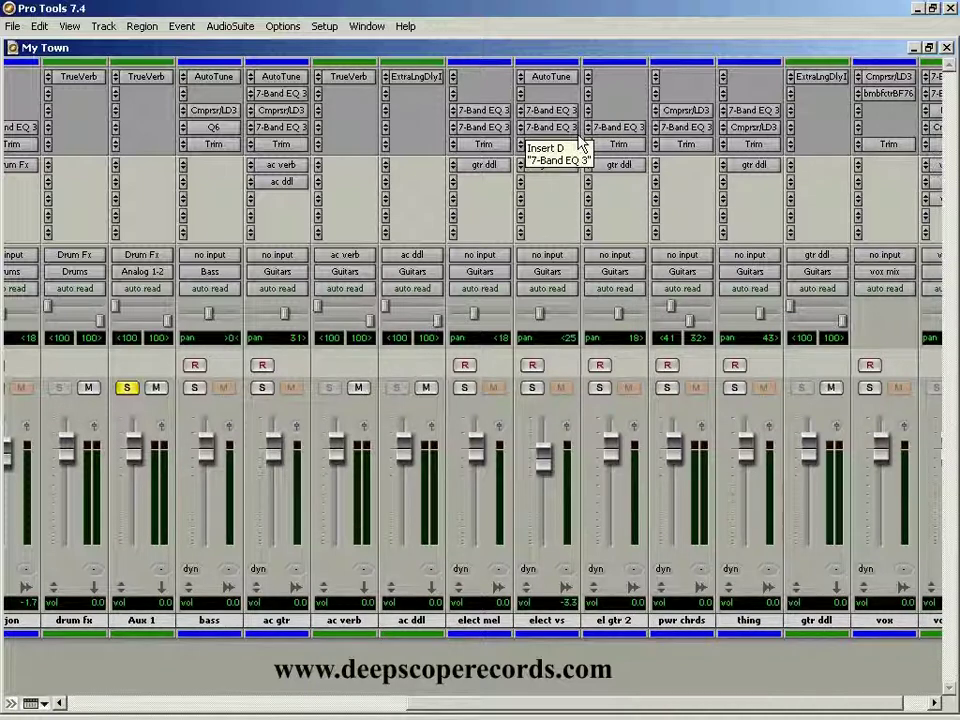
{"action": "left_click", "coordinate": [474, 165]}
{"action": "left_click", "coordinate": [474, 170]}
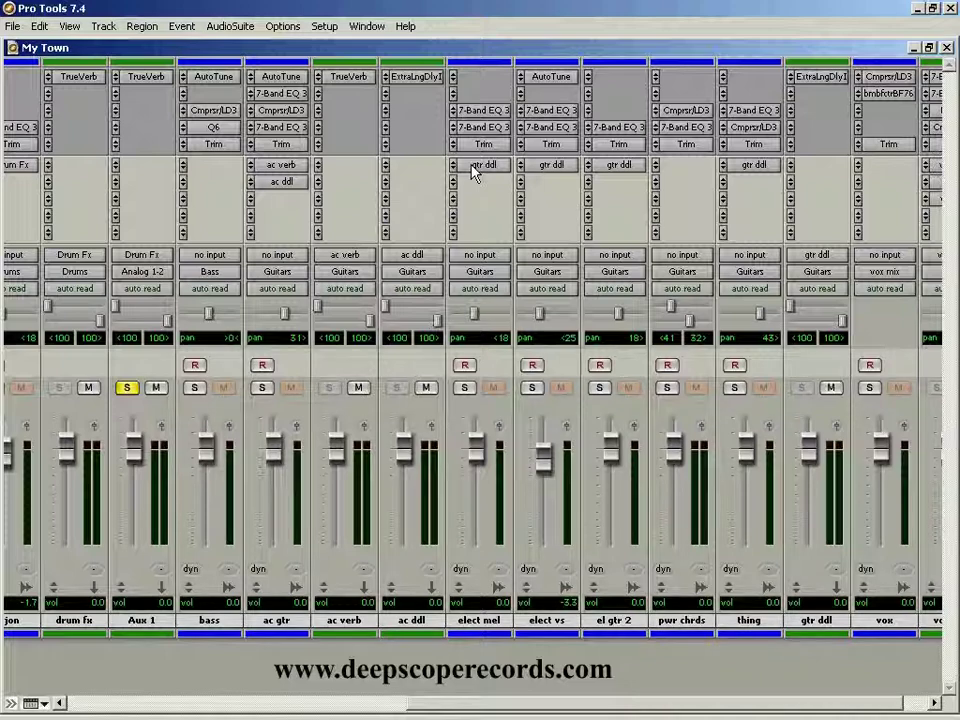
{"action": "left_click", "coordinate": [550, 257]}
{"action": "mouse_move", "coordinate": [558, 300]}
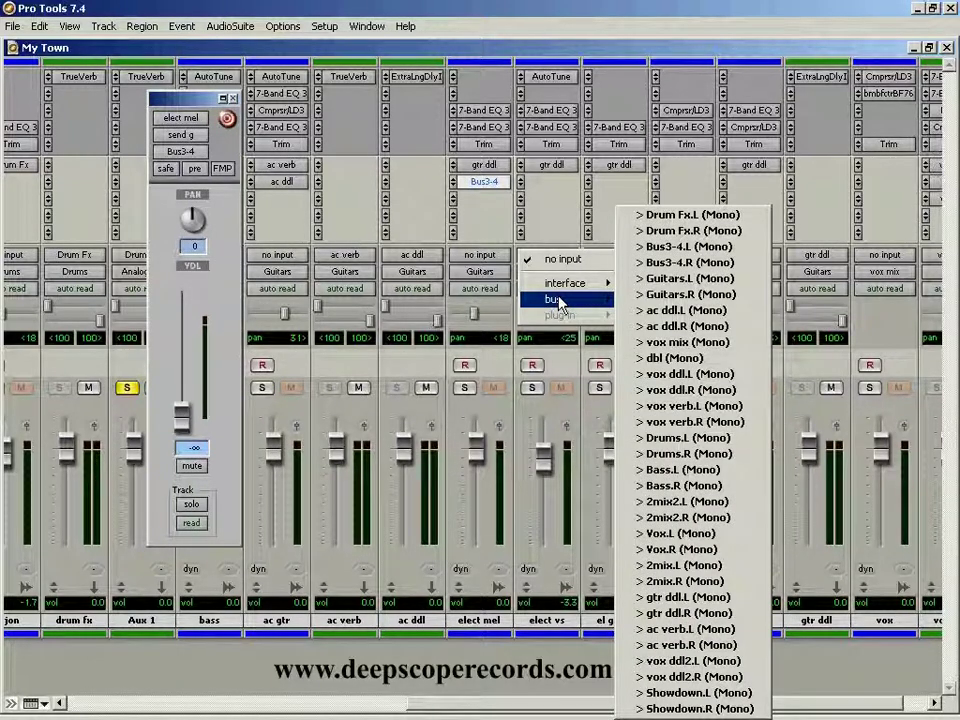
{"action": "left_click", "coordinate": [640, 248]}
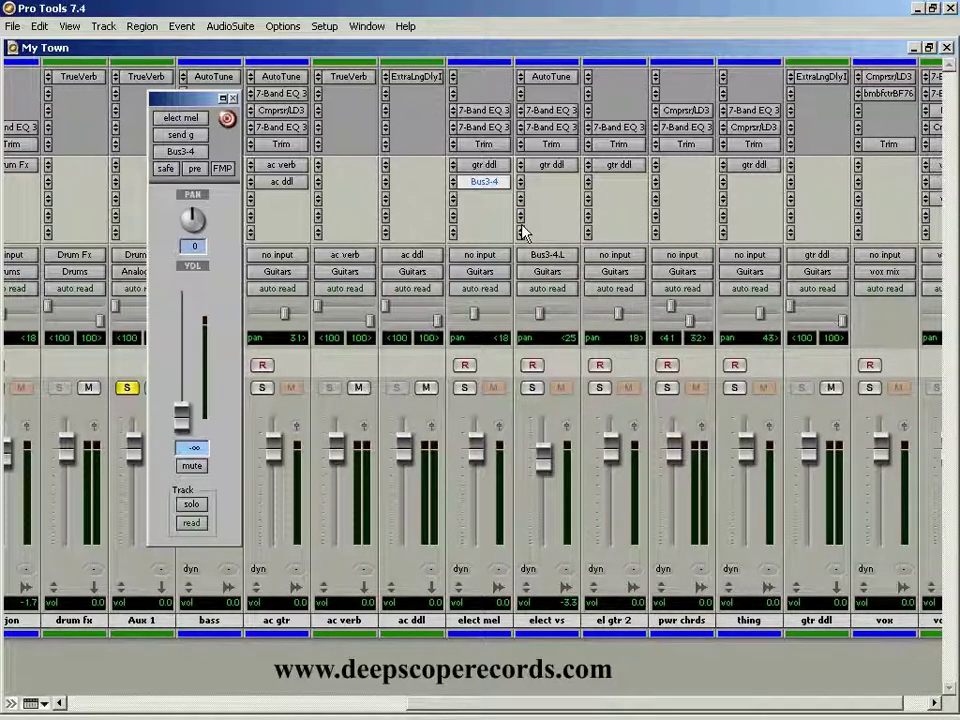
{"action": "left_click", "coordinate": [460, 183]}
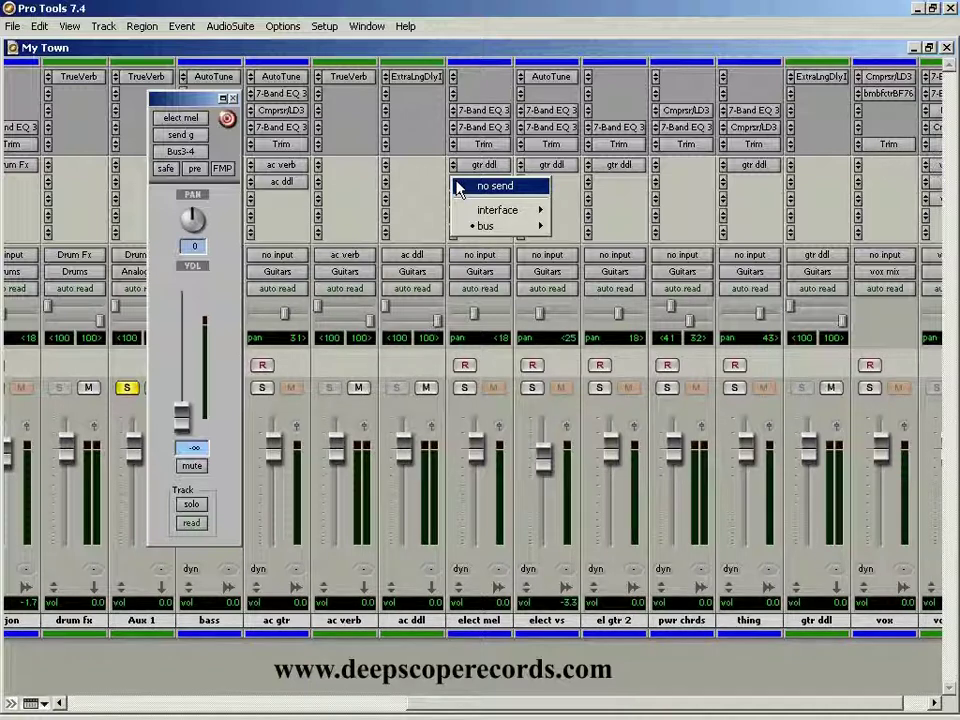
{"action": "left_click", "coordinate": [495, 186]}
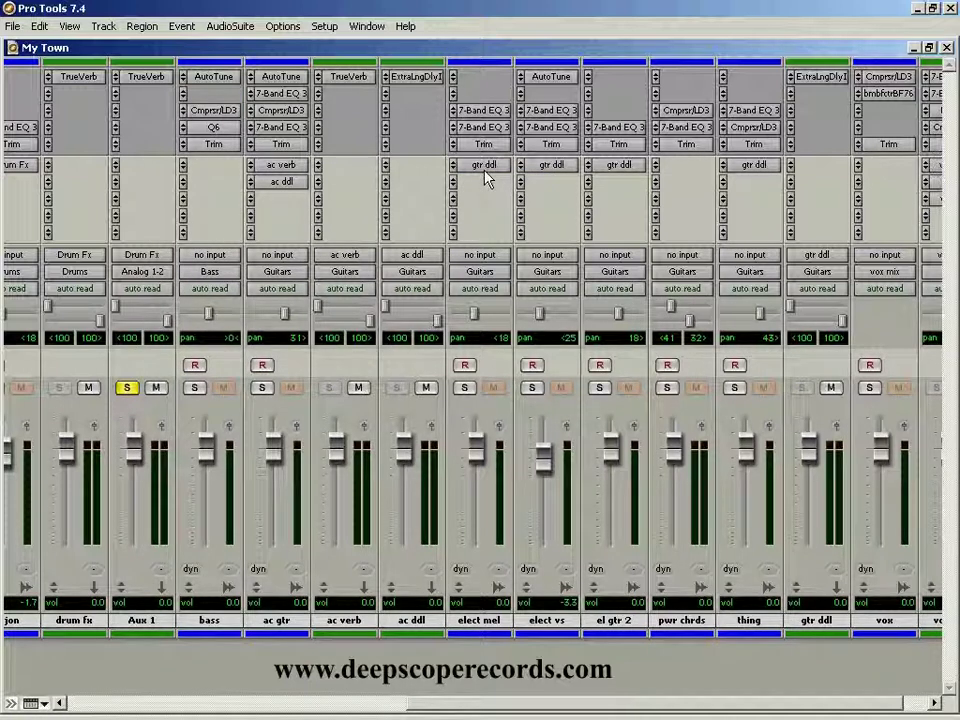
In elect mel's gtr ddl send window, test solo and mute, then raise the level to -12.9 dB
{"action": "left_click", "coordinate": [485, 168]}
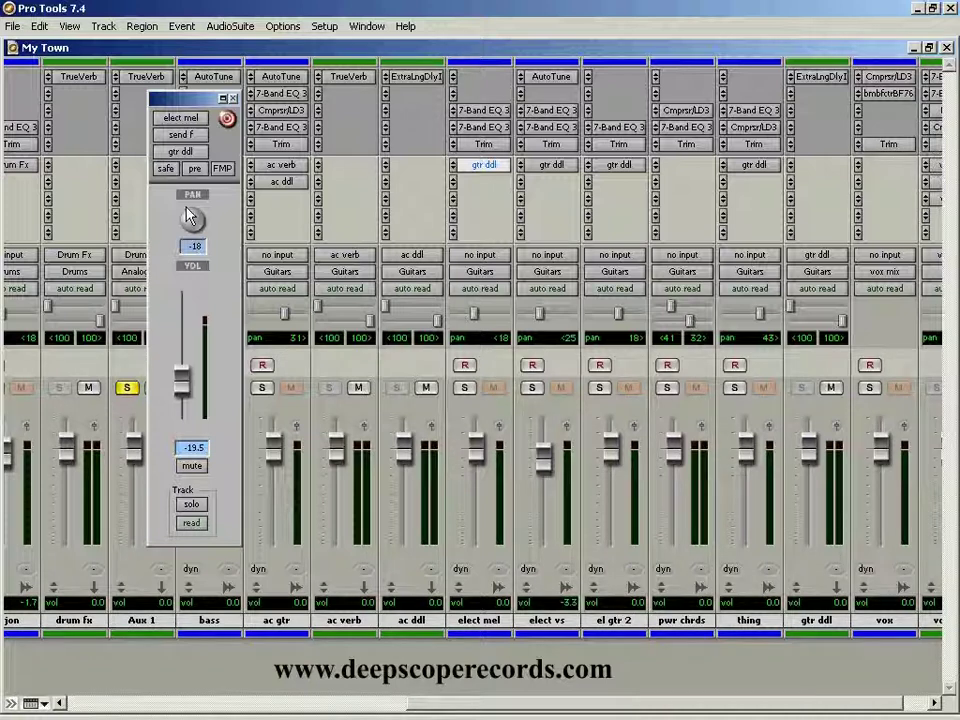
{"action": "left_click", "coordinate": [190, 250]}
{"action": "left_click", "coordinate": [200, 506]}
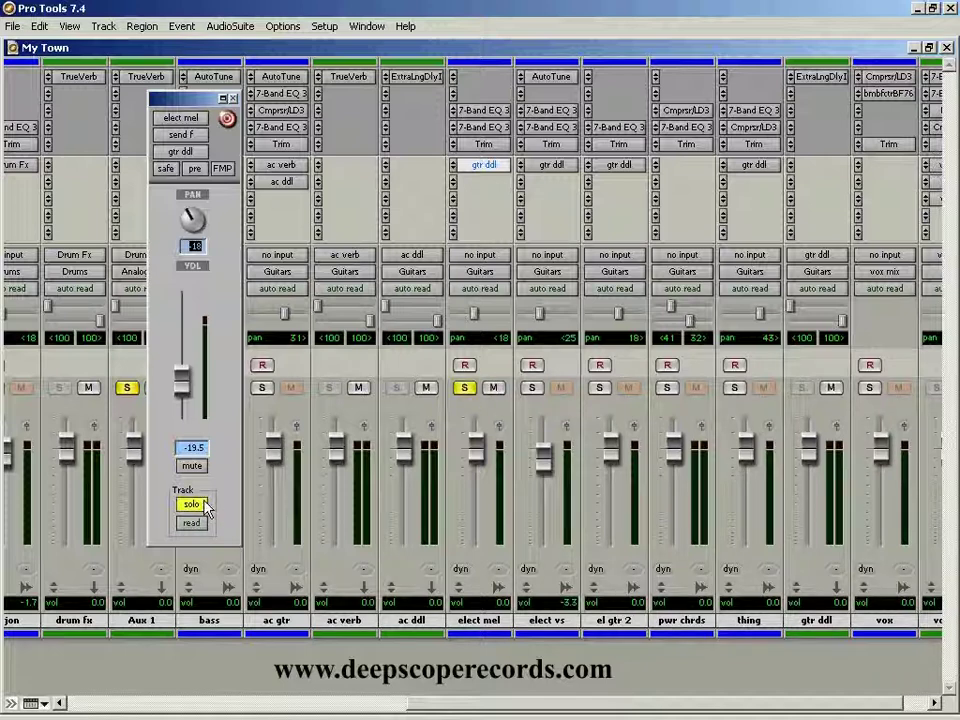
{"action": "left_click", "coordinate": [203, 506]}
{"action": "left_click", "coordinate": [193, 467]}
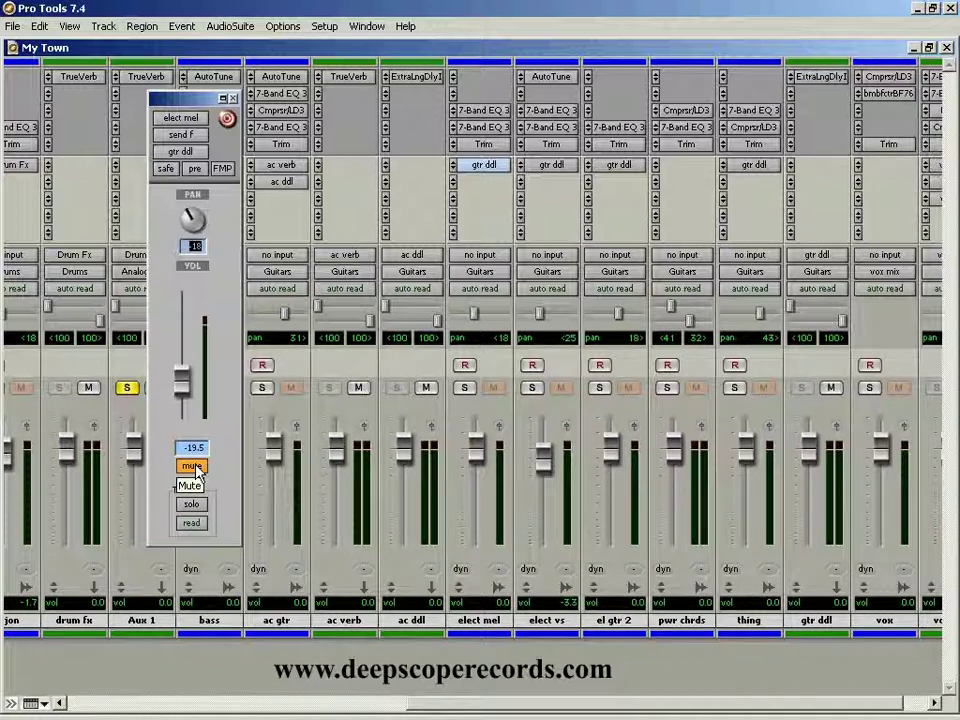
{"action": "left_click", "coordinate": [193, 467]}
{"action": "left_click_drag", "start_coordinate": [183, 381], "coordinate": [185, 368]}
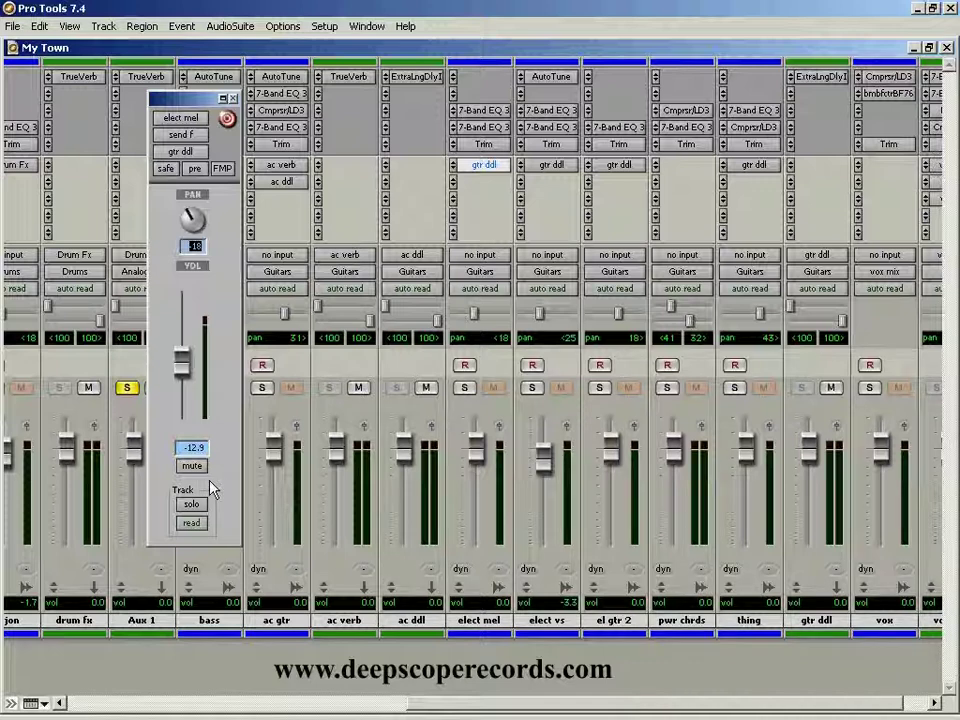
Close elect mel's floating gtr ddl send window, leaving the send at -12.9 dB
{"action": "left_click", "coordinate": [233, 99]}
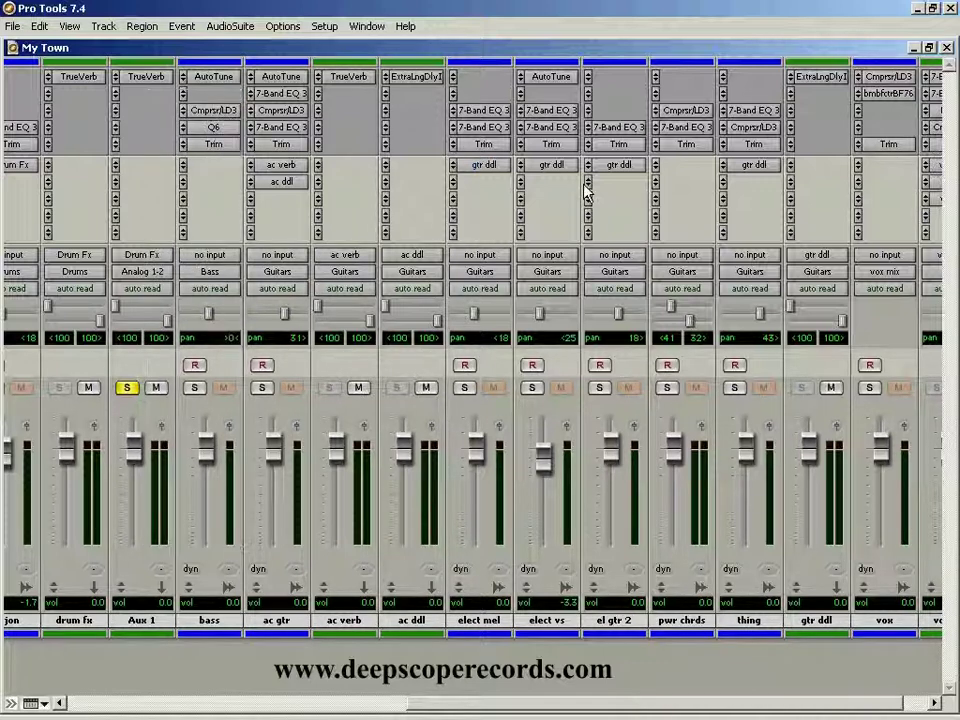